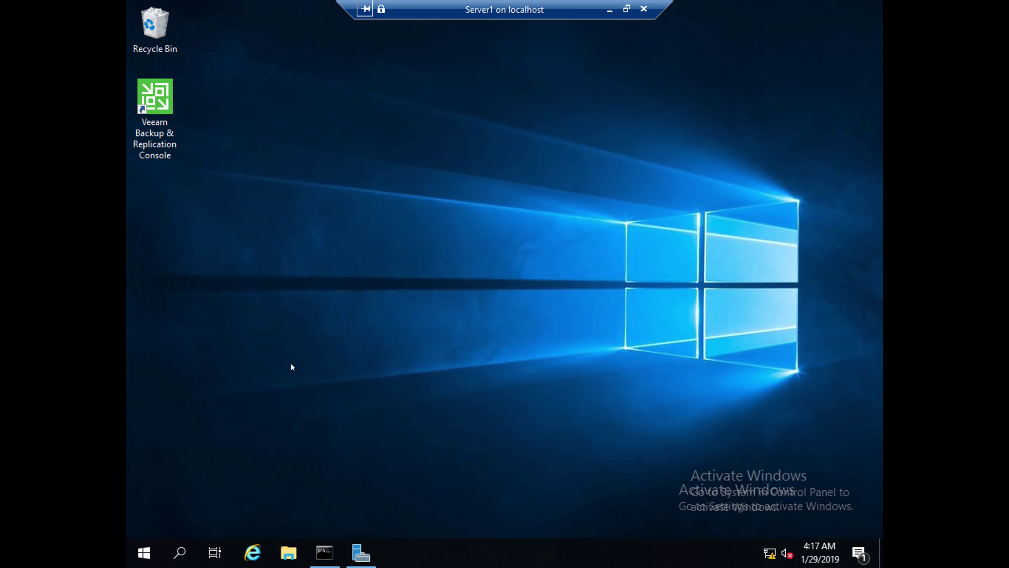
Open File Explorer and browse to This PC > Local Disk (C:).
left_click(289, 552)
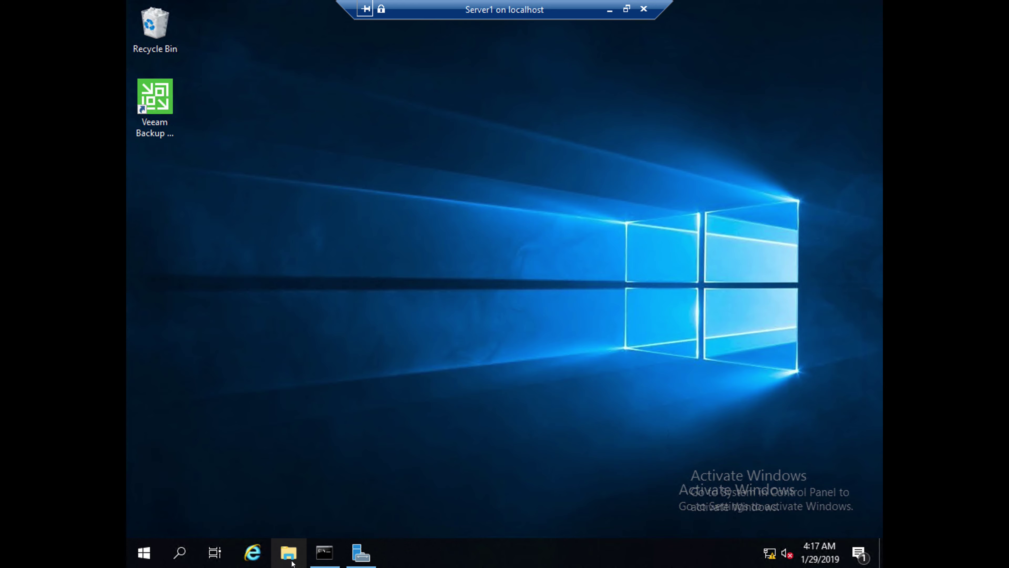
left_click(270, 254)
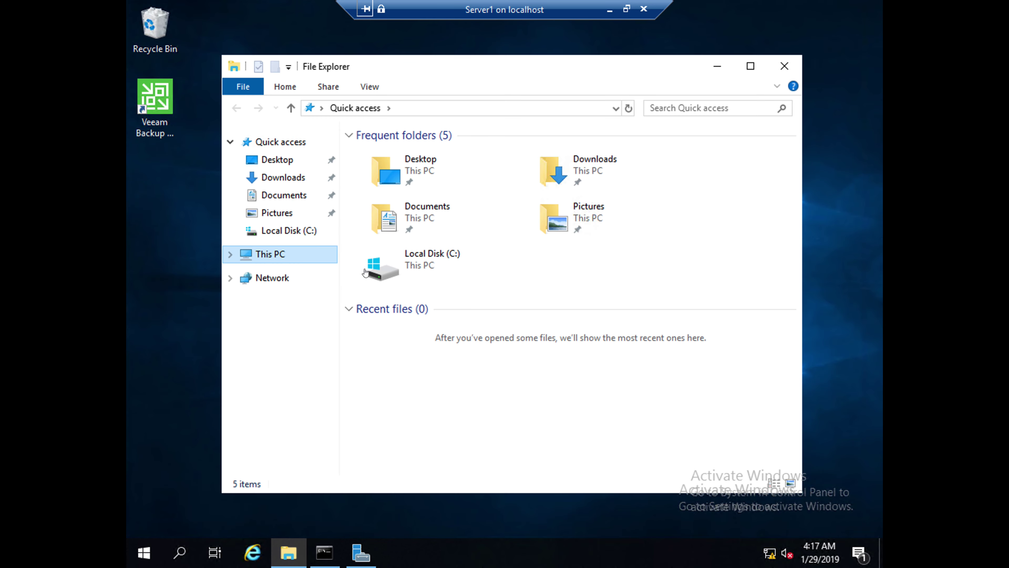
double_click(421, 357)
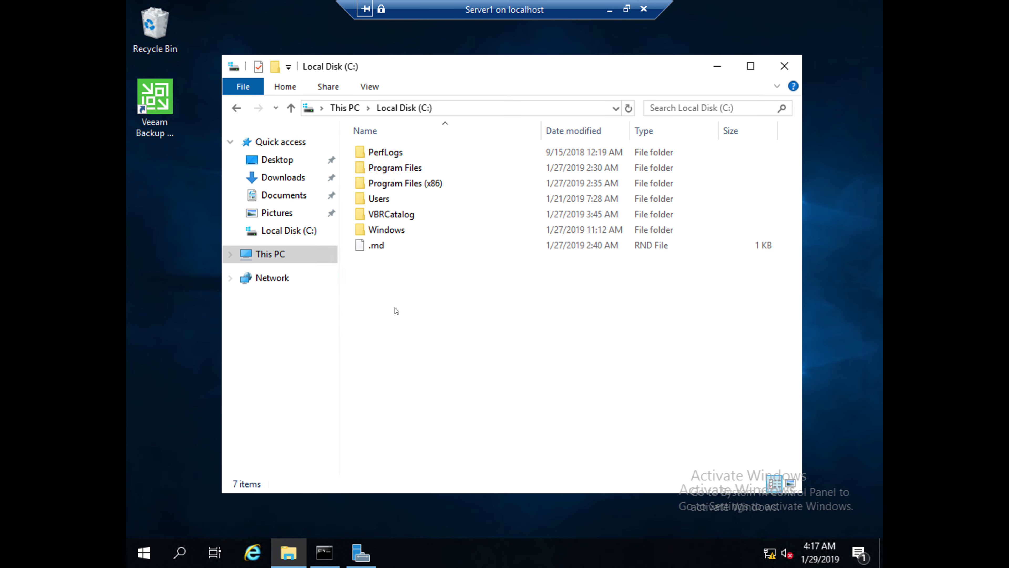
Create a new folder named share1 in the root of C:.
right_click(400, 308)
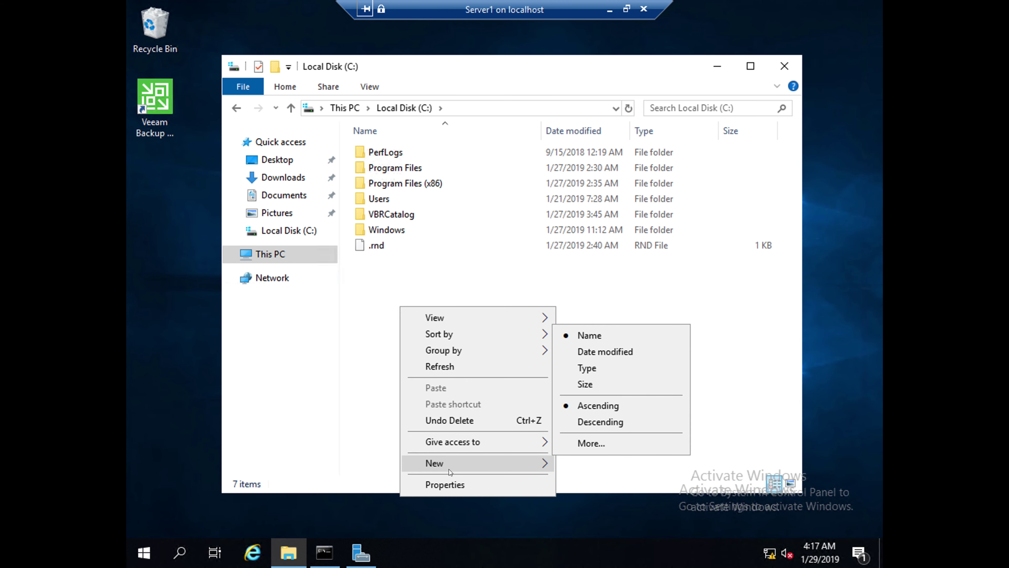
mouse_move(525, 467)
left_click(571, 362)
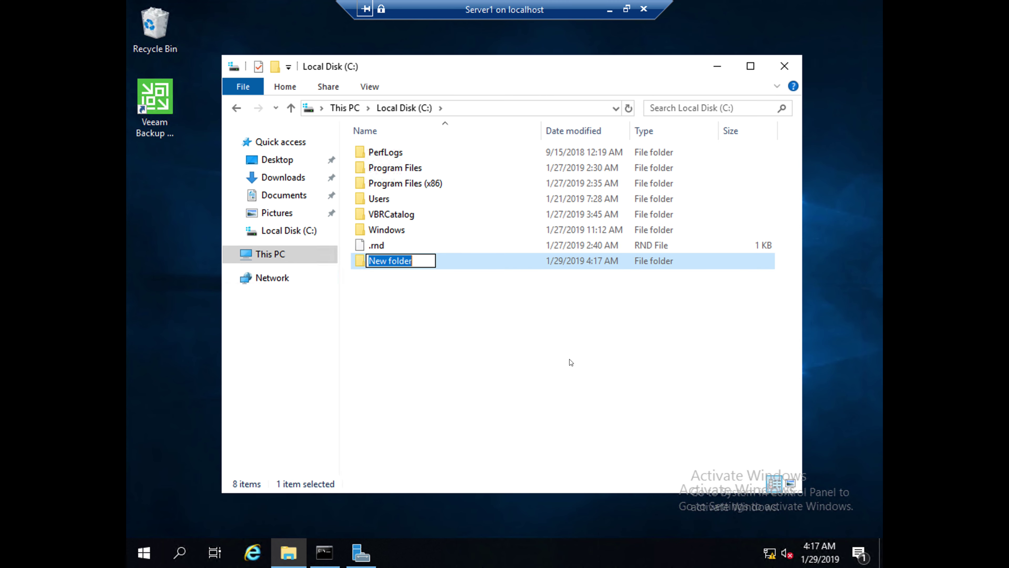
type("share1")
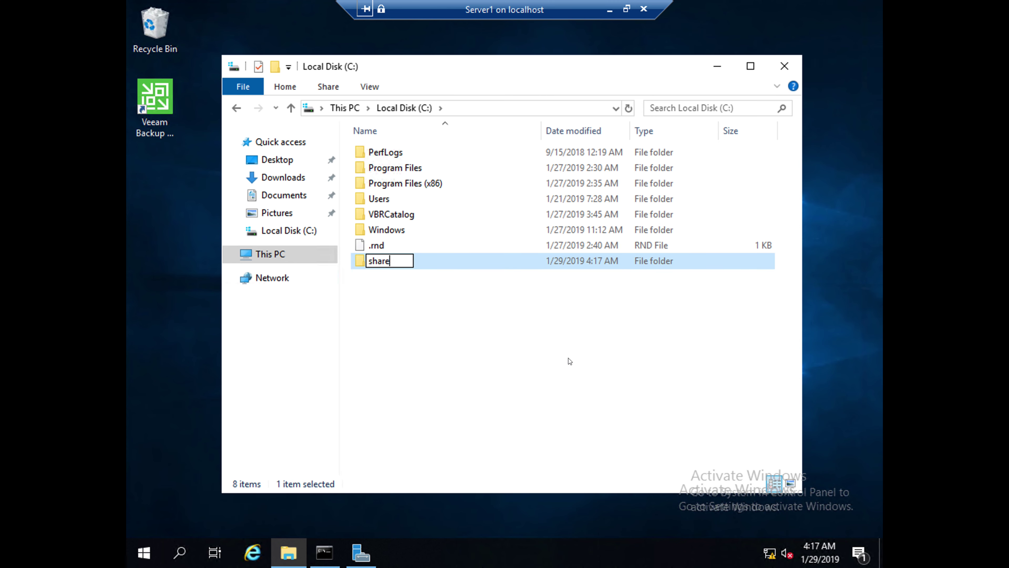
left_click(426, 321)
Share share1 with specific people, finding and adding the domain user 'test'.
right_click(381, 263)
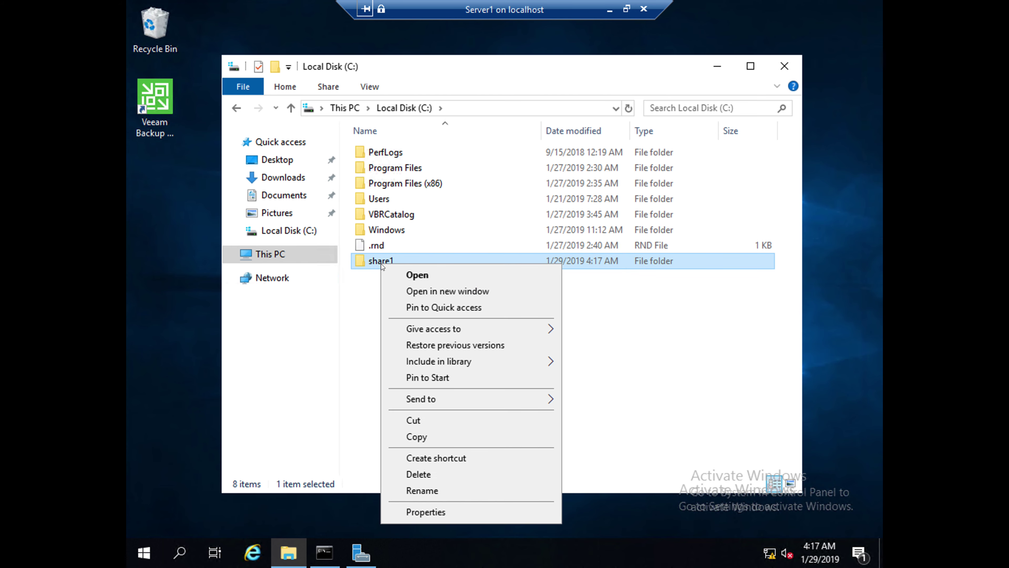
mouse_move(426, 334)
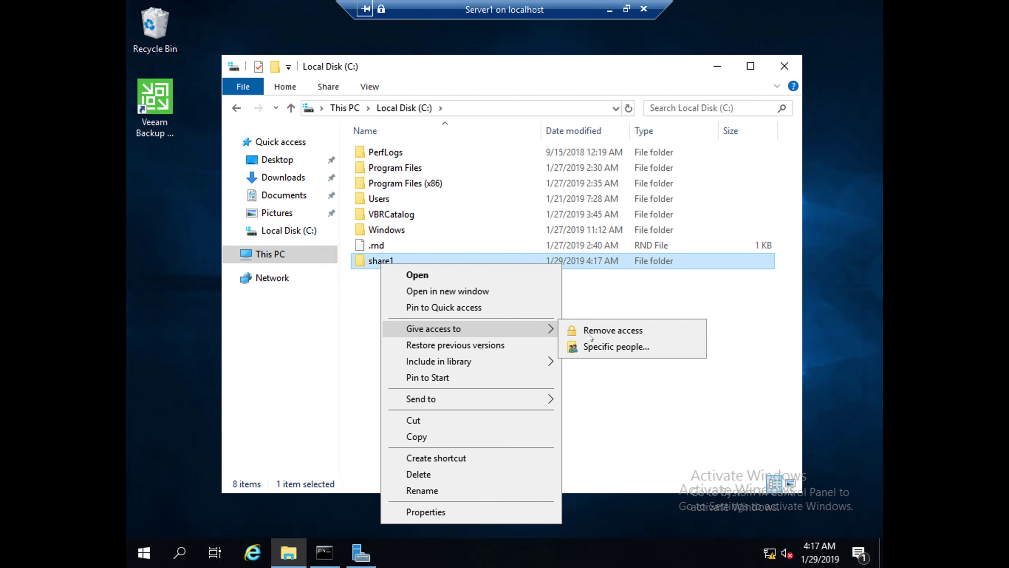
left_click(600, 347)
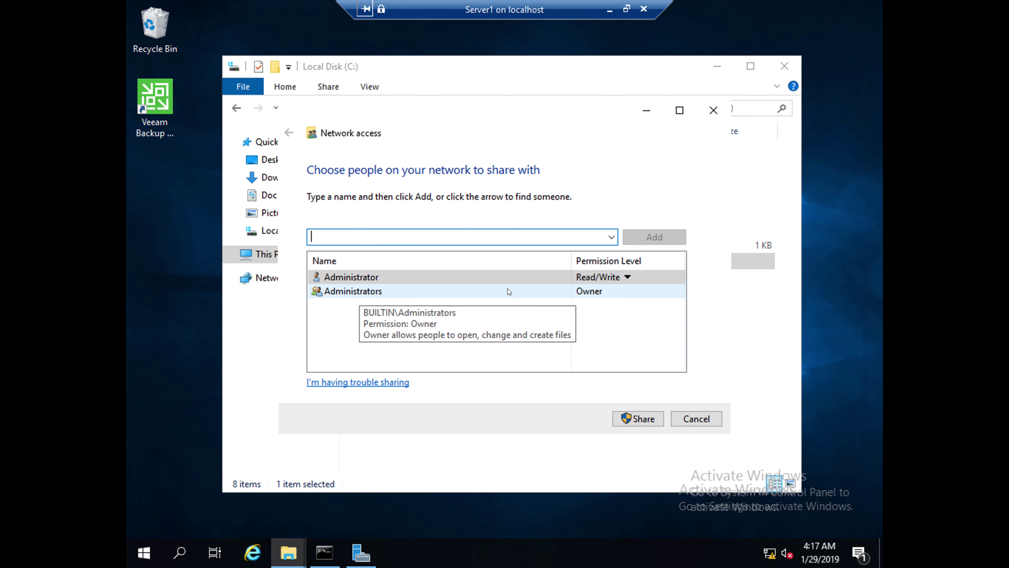
left_click(612, 237)
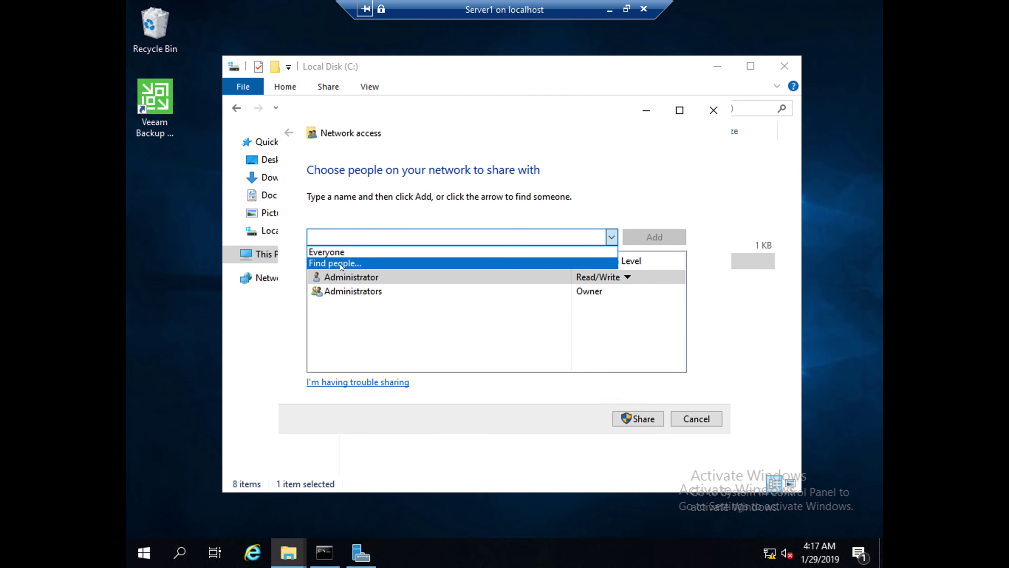
left_click(349, 262)
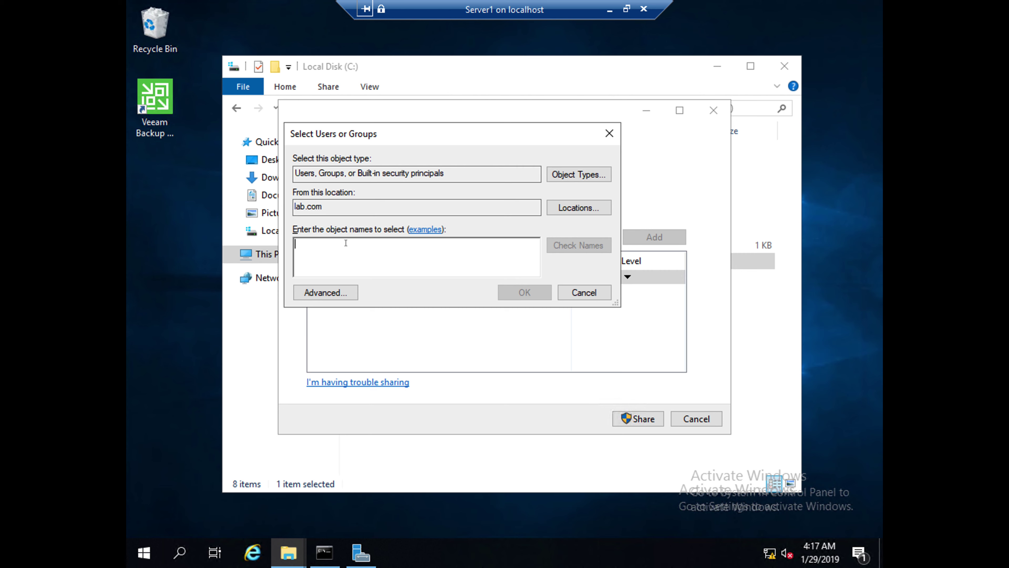
type("test")
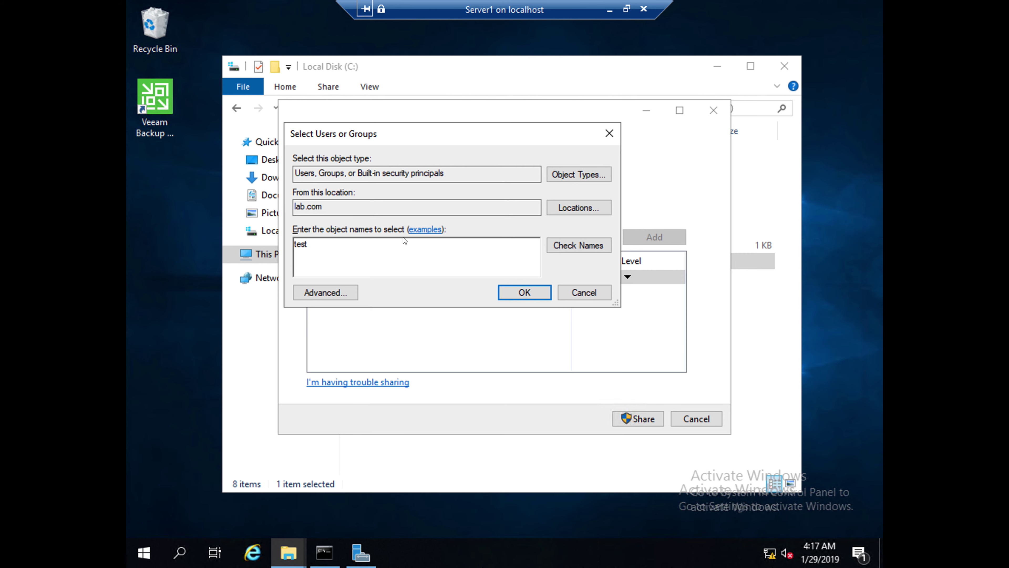
left_click(578, 245)
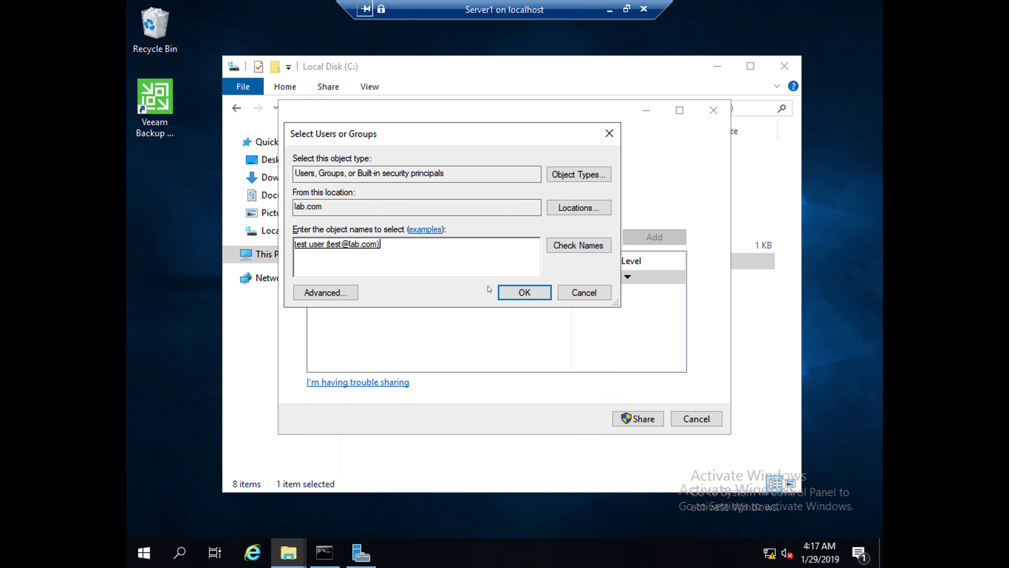
left_click(524, 292)
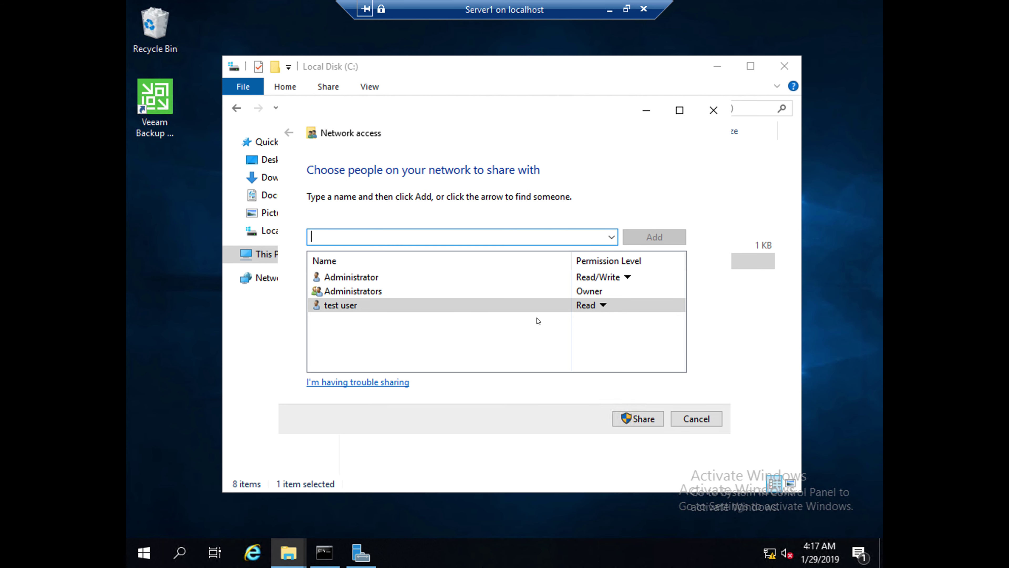
Give the added user Read/Write permission and share the folder as \\PDC\share1.
left_click(603, 305)
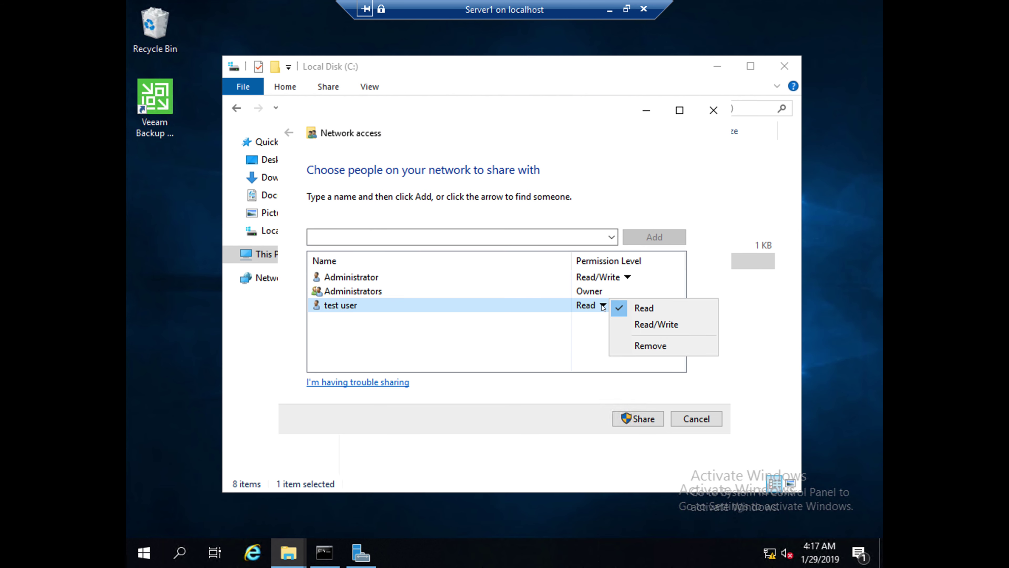
left_click(578, 322)
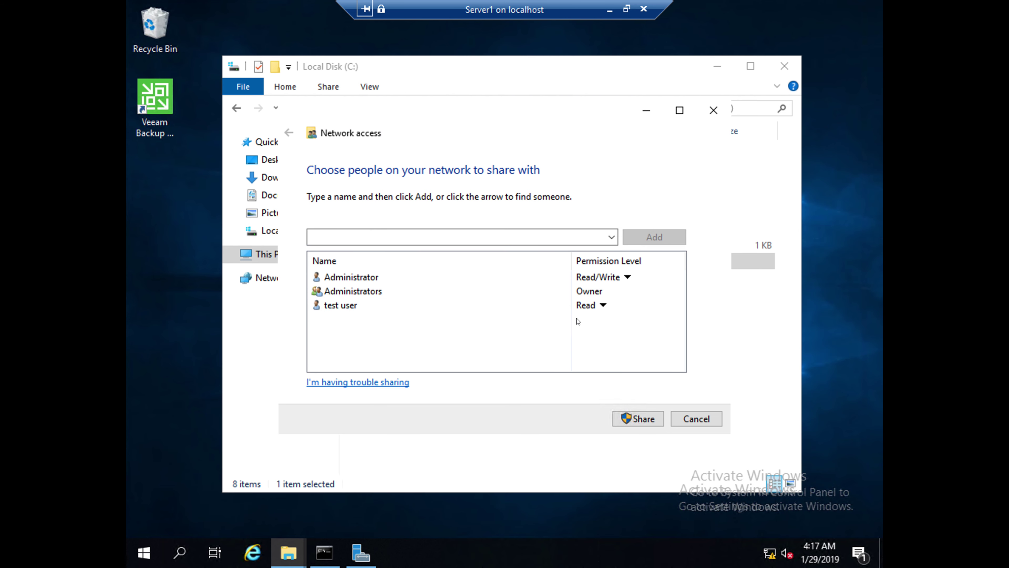
left_click(596, 307)
left_click(613, 325)
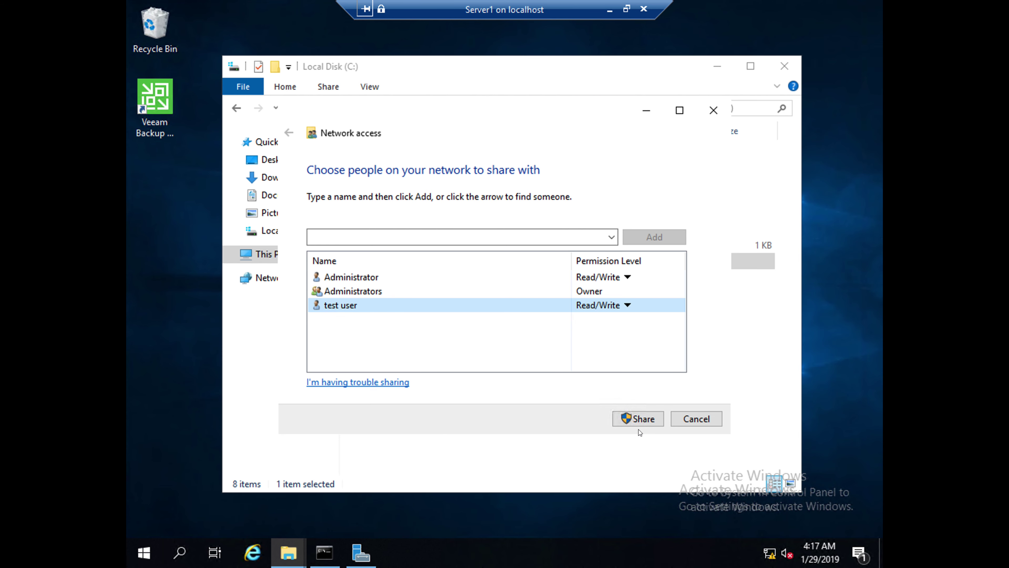
left_click(640, 420)
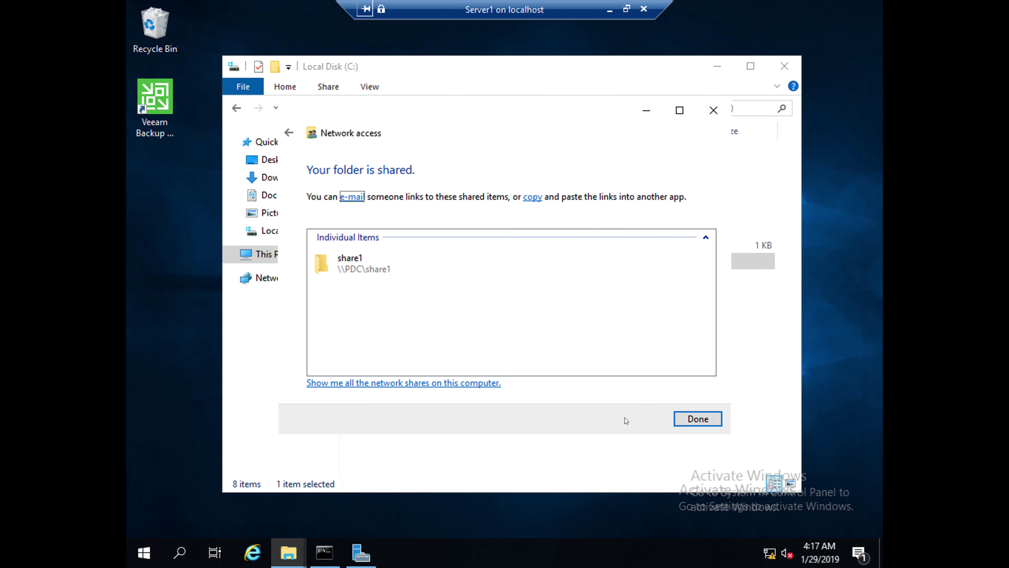
left_click(698, 419)
Create a second new folder on C: named share2.
right_click(397, 292)
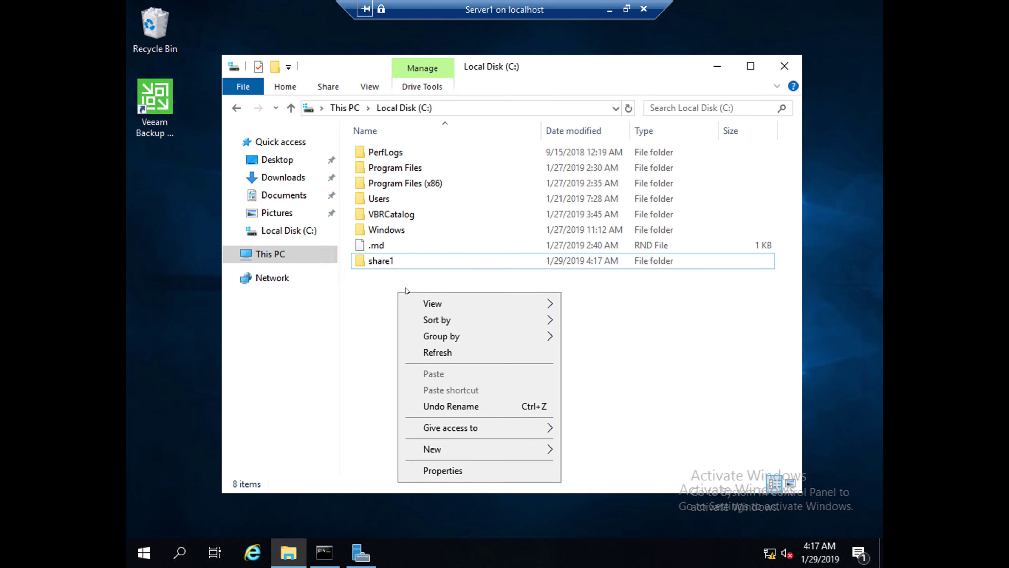
mouse_move(446, 451)
left_click(594, 450)
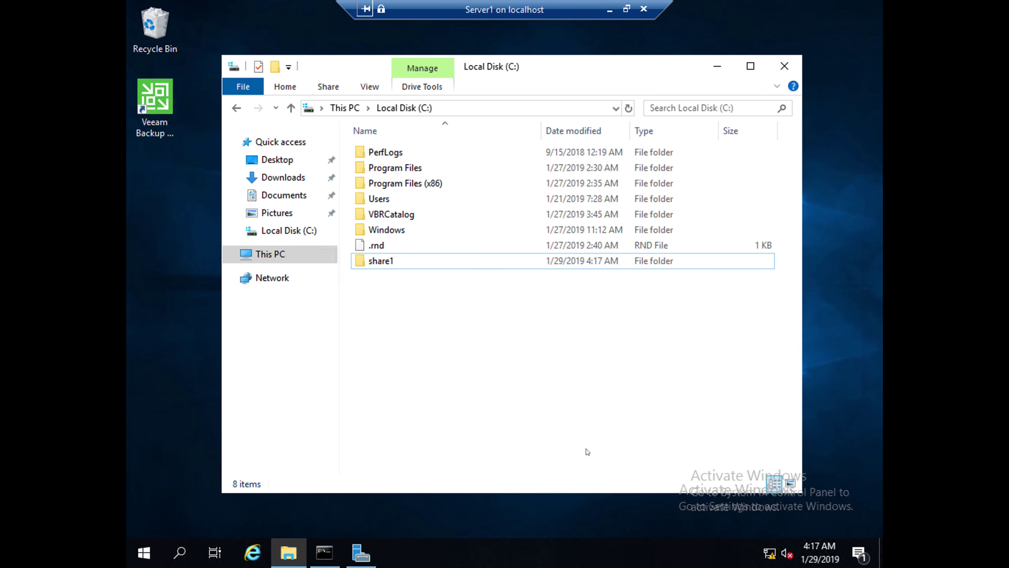
type("share1")
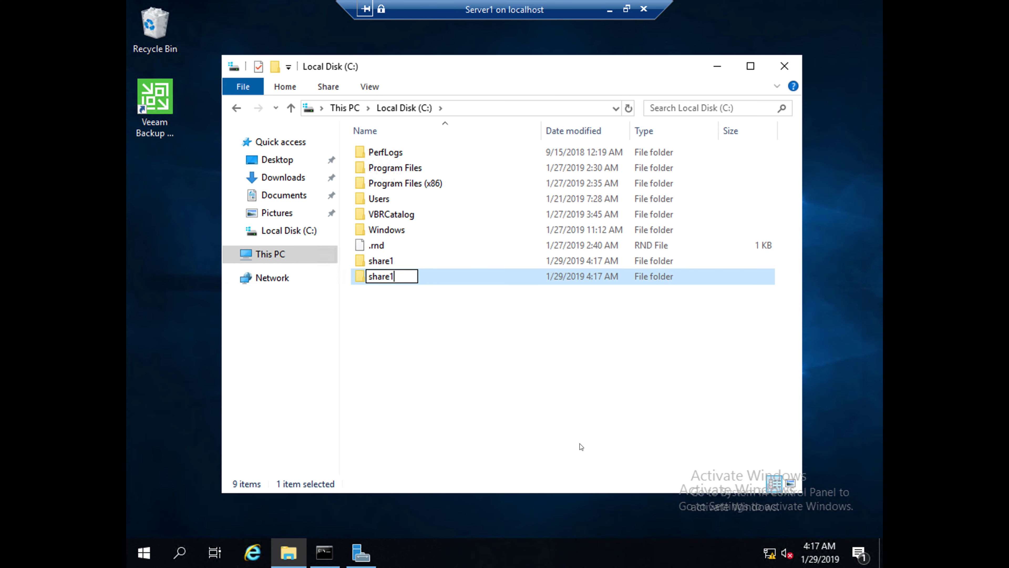
key("BackSpace")
type("23")
key("BackSpace")
left_click(532, 411)
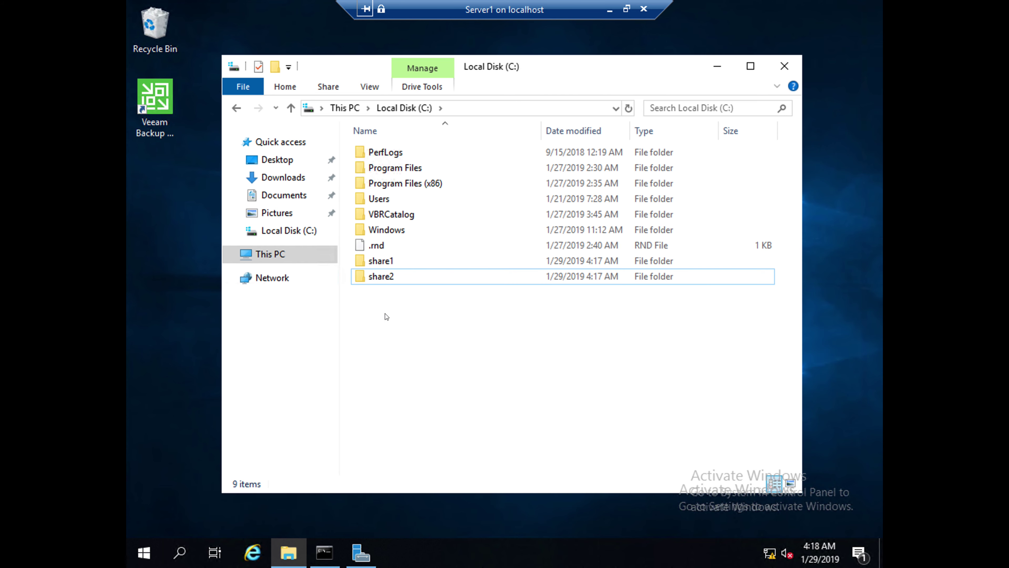
Check share2's Sharing tab in Properties, opening and cancelling the Share wizard.
right_click(388, 277)
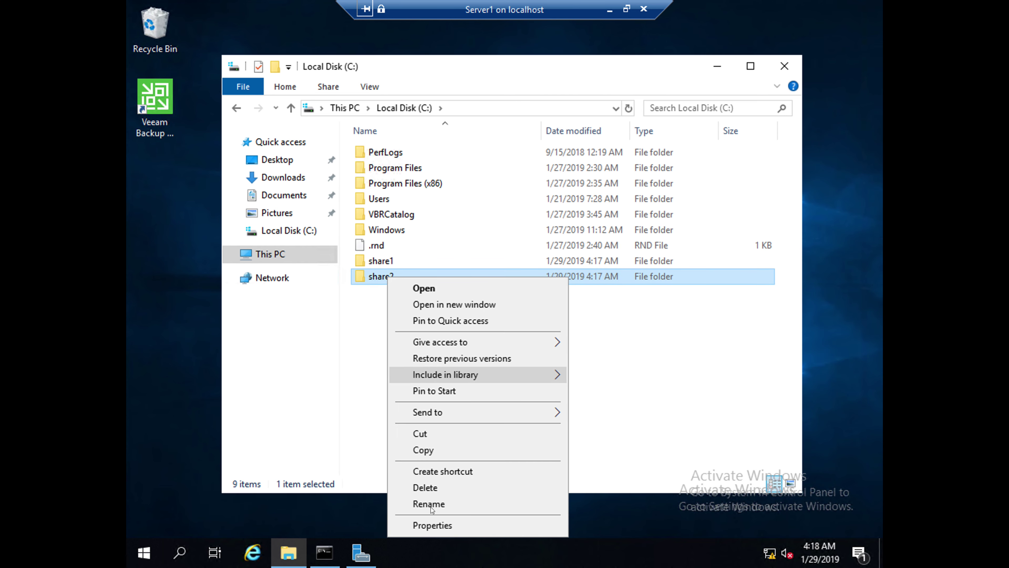
left_click(432, 525)
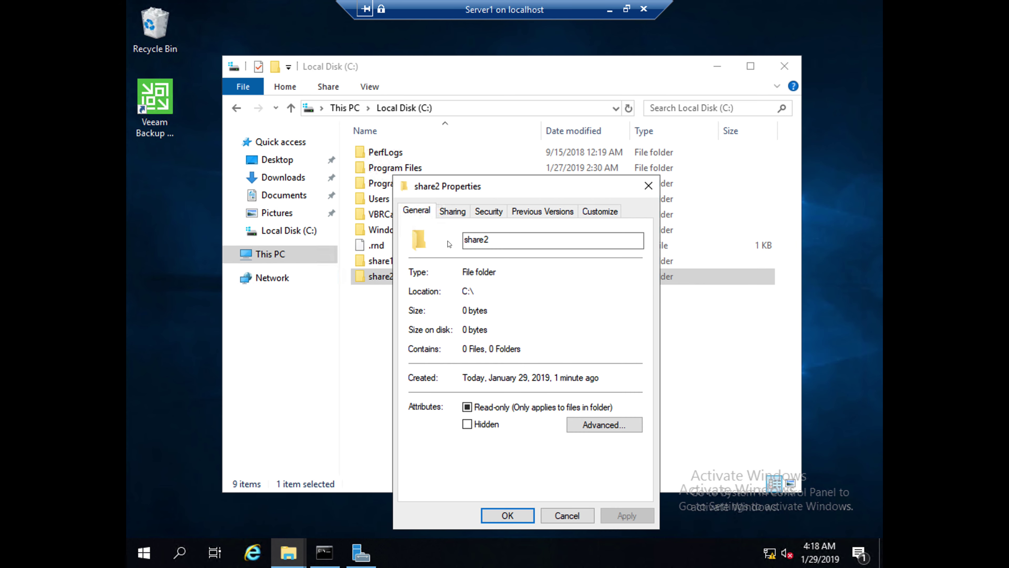
left_click(453, 212)
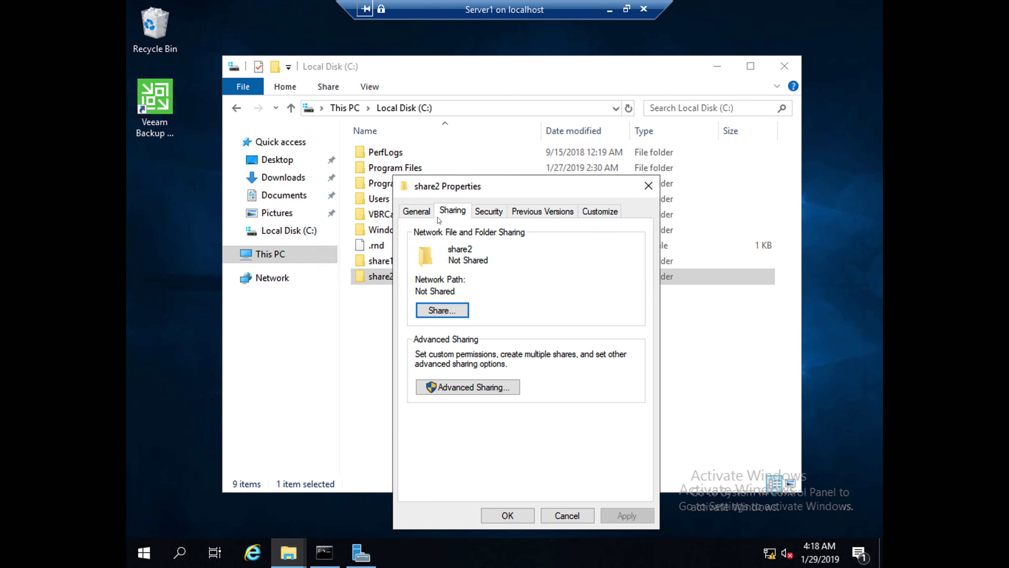
left_click(444, 313)
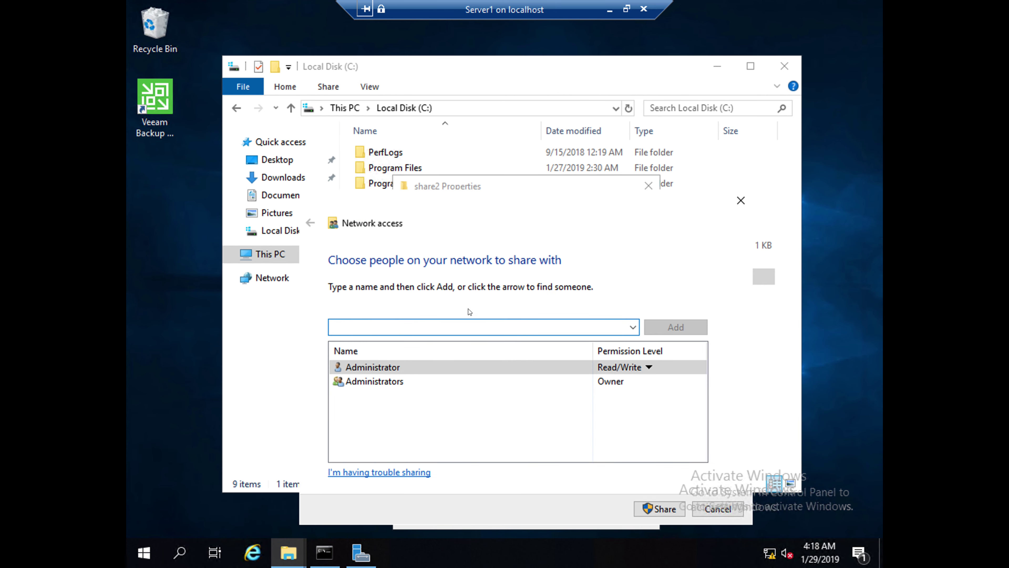
left_click(633, 327)
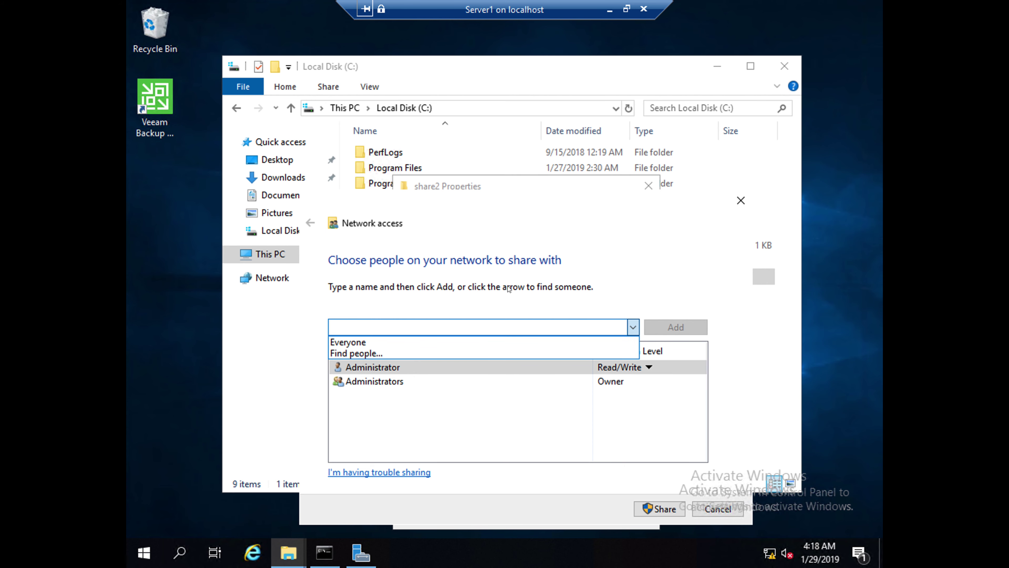
left_click(728, 508)
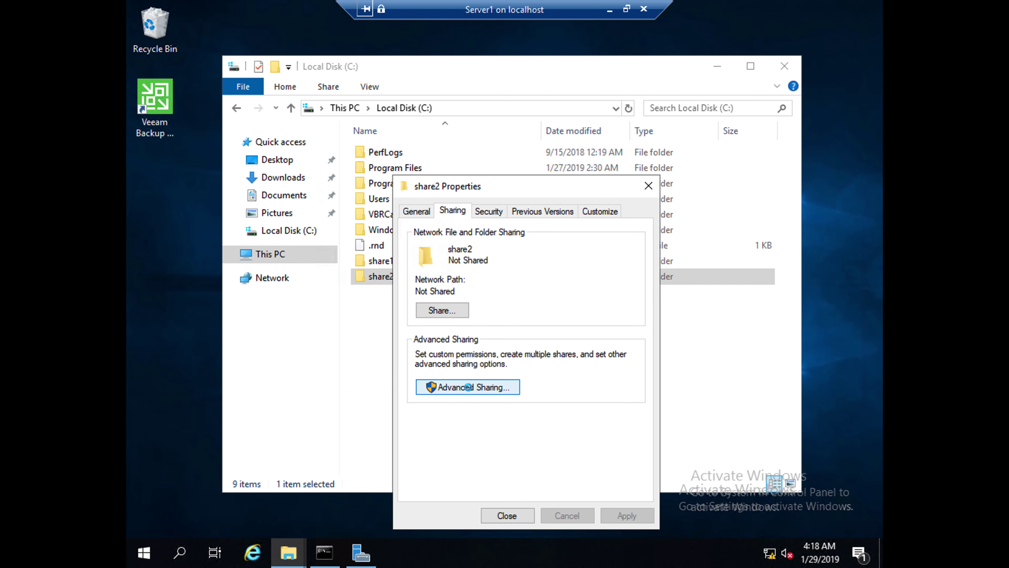
Turn on sharing for share2 in Advanced Sharing and add Domain Users to its share permissions.
left_click(454, 388)
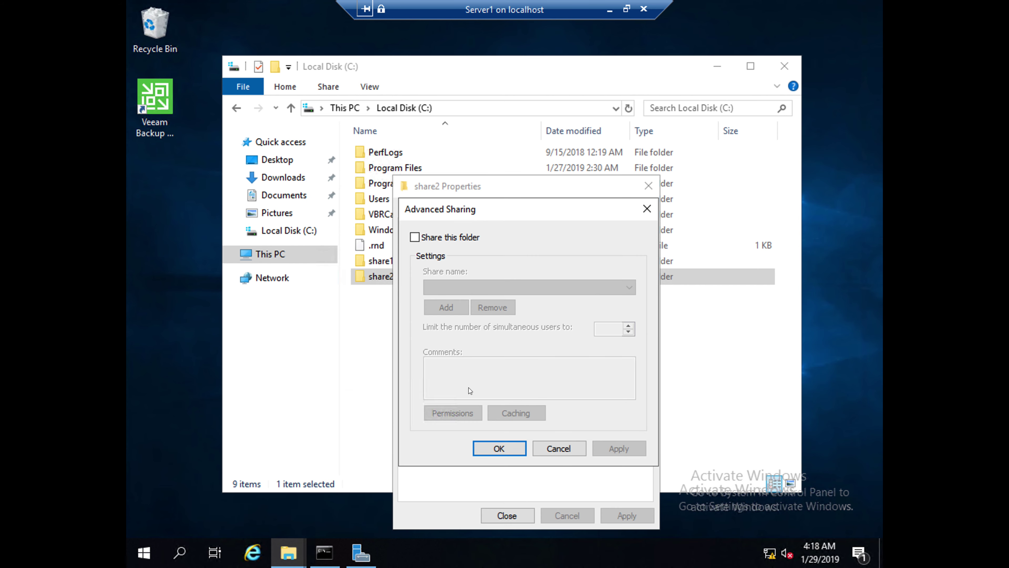
left_click(414, 237)
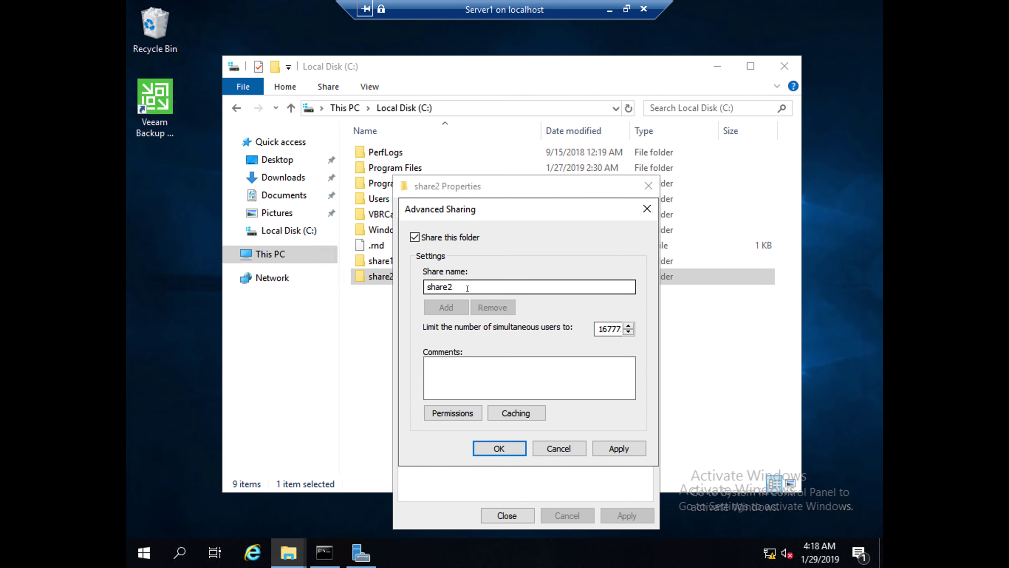
left_click(457, 415)
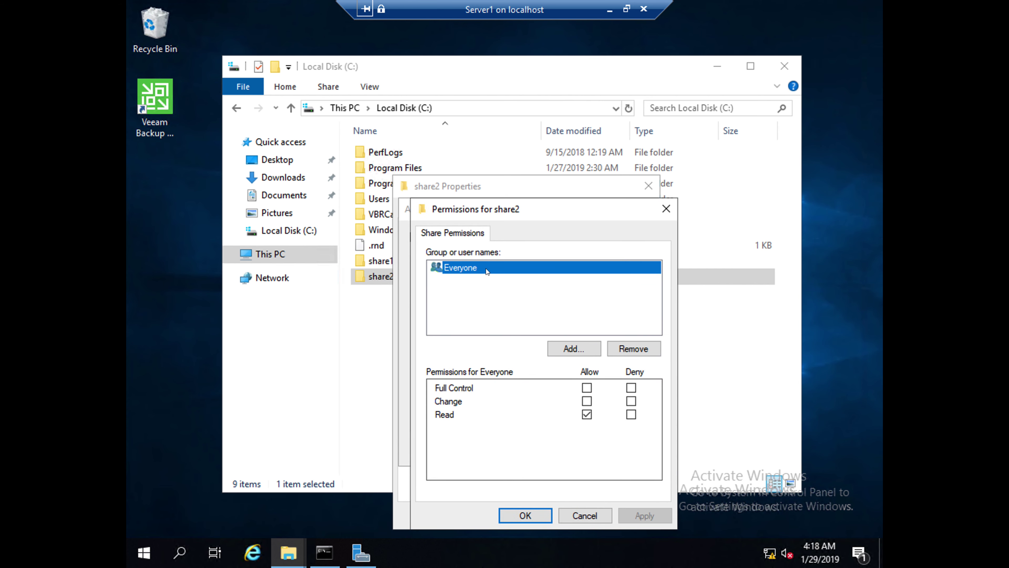
left_click(566, 348)
type("do")
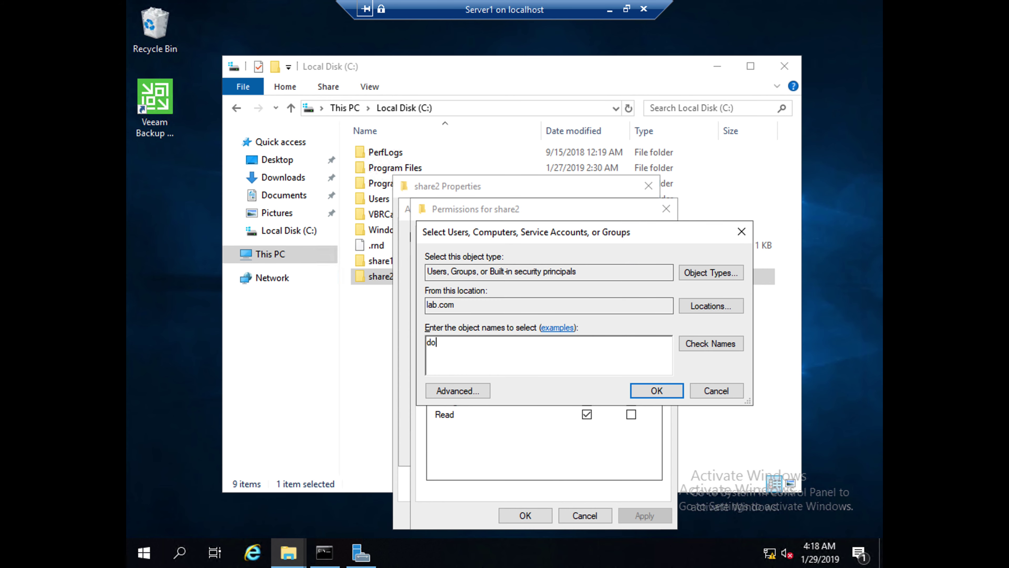
type("main")
left_click(707, 344)
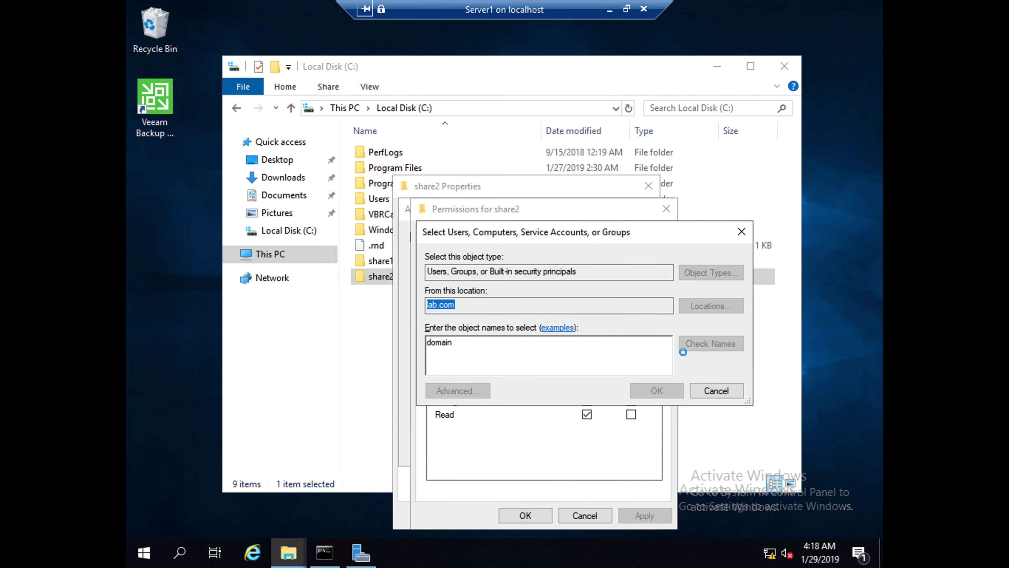
left_click(509, 400)
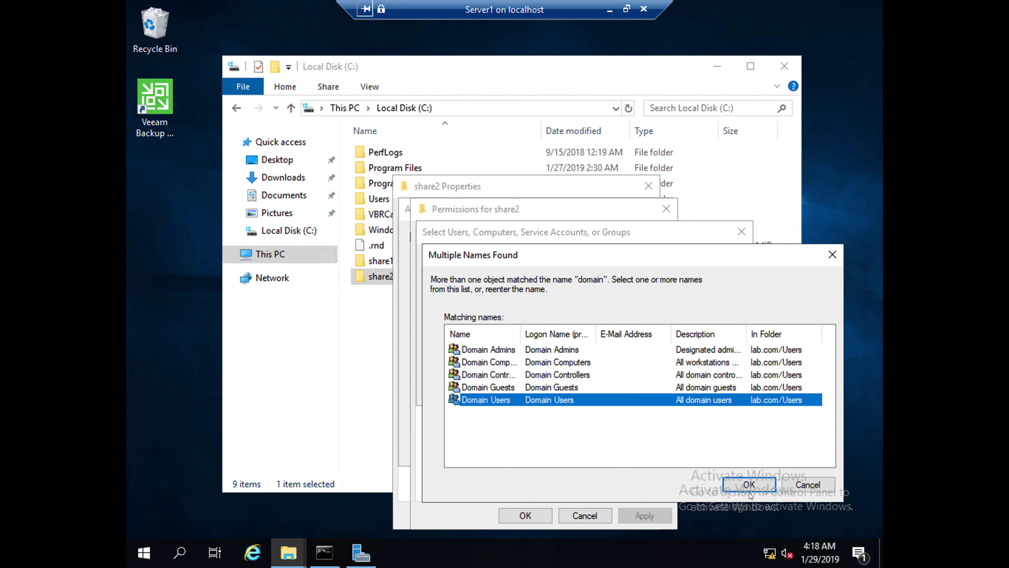
left_click(749, 485)
left_click(637, 392)
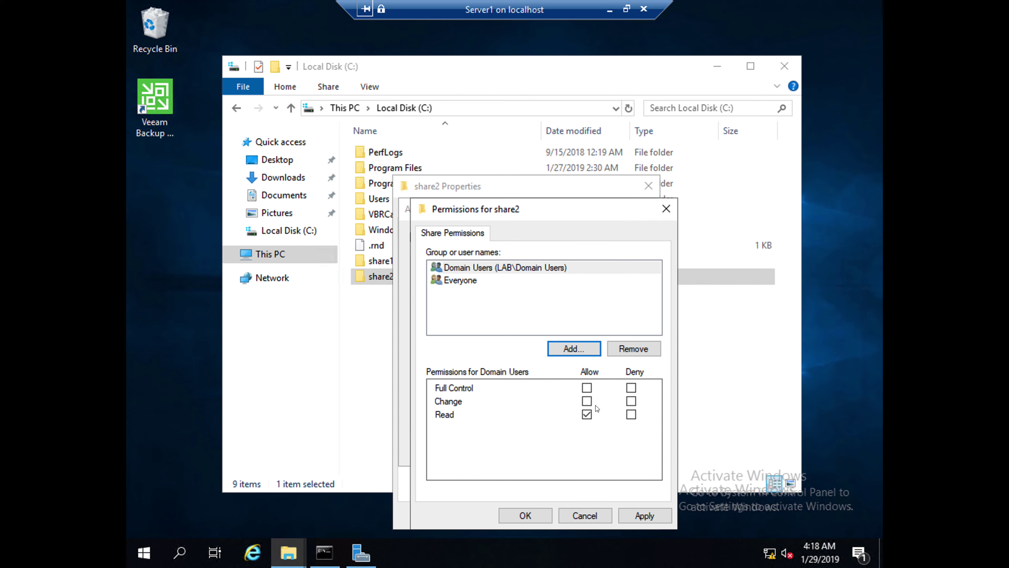
Allow Domain Users Change, remove Everyone, and apply both sharing dialogs.
left_click(587, 401)
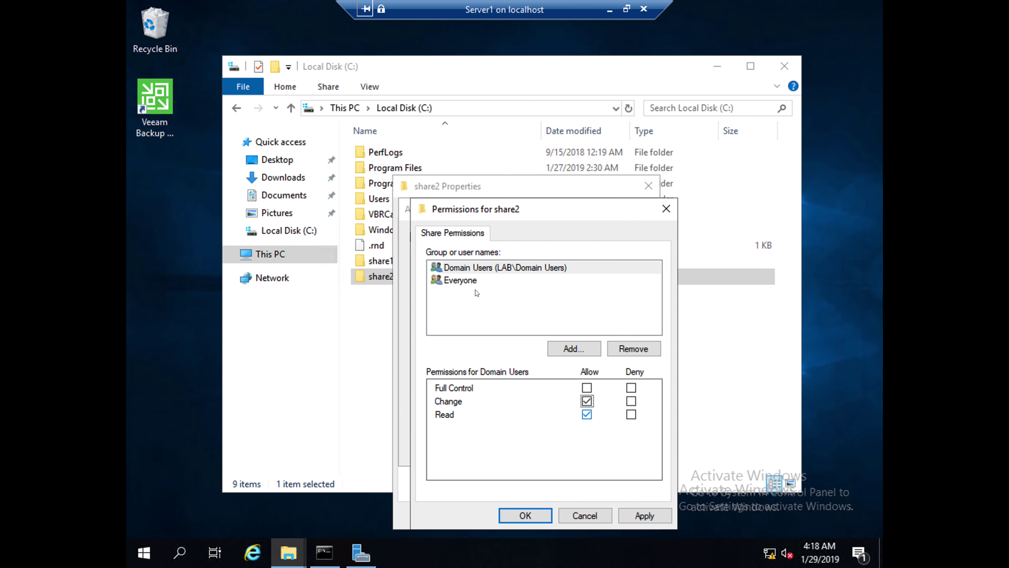
left_click(473, 280)
left_click(632, 347)
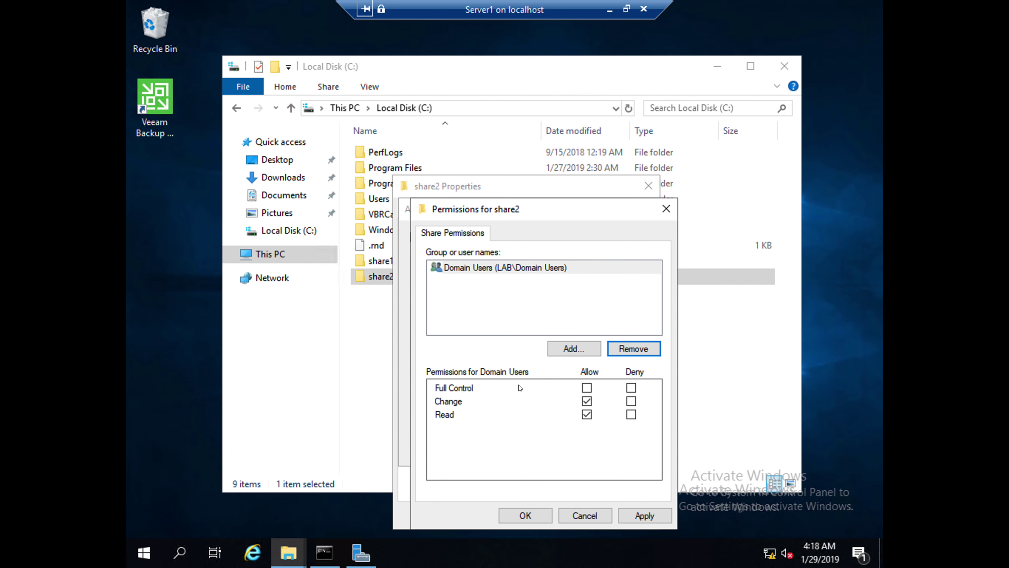
left_click(641, 516)
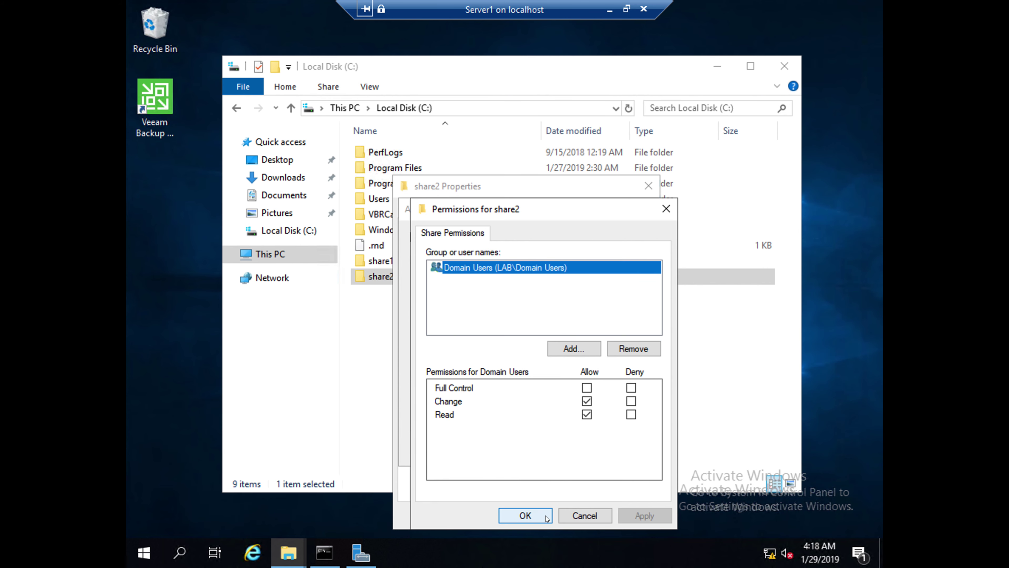
left_click(525, 515)
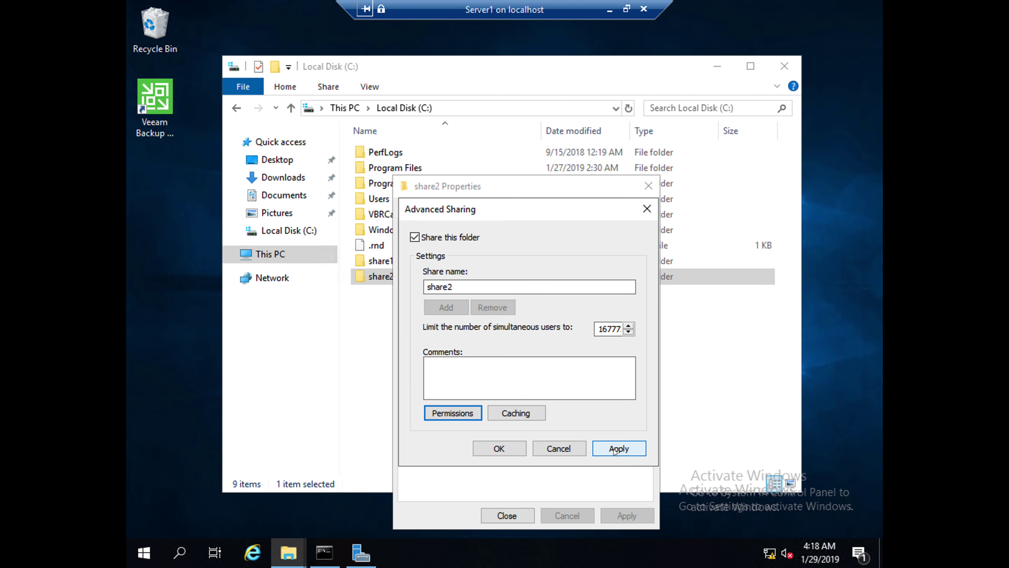
left_click(604, 451)
left_click(499, 448)
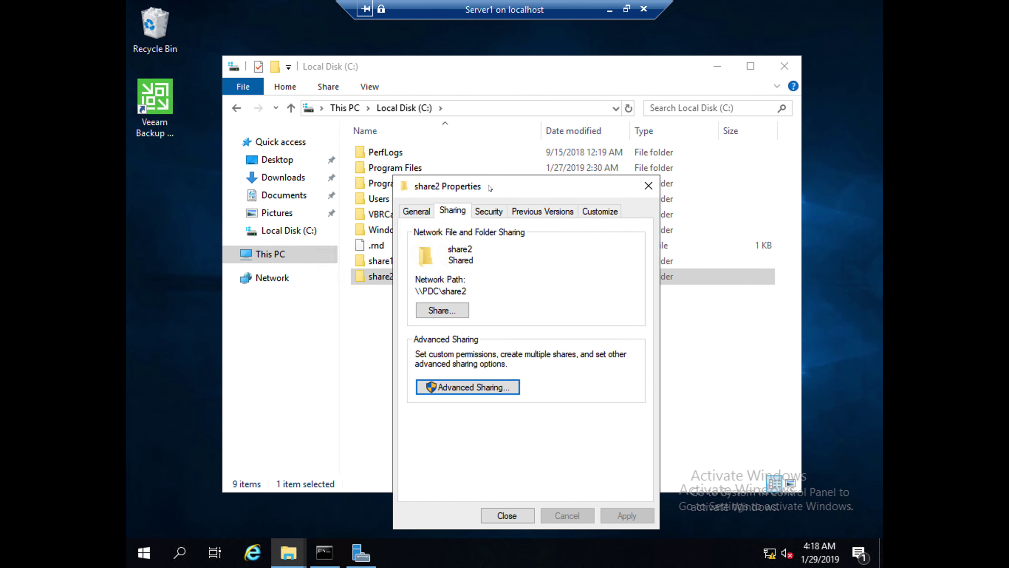
Add Domain Users to share2's Security tab permission list.
left_click(489, 211)
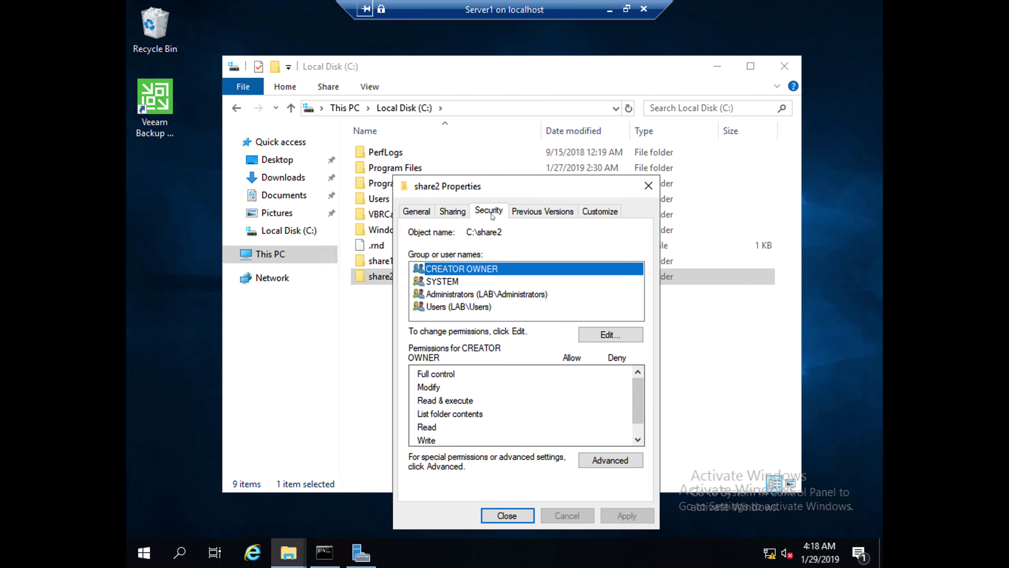
left_click(610, 334)
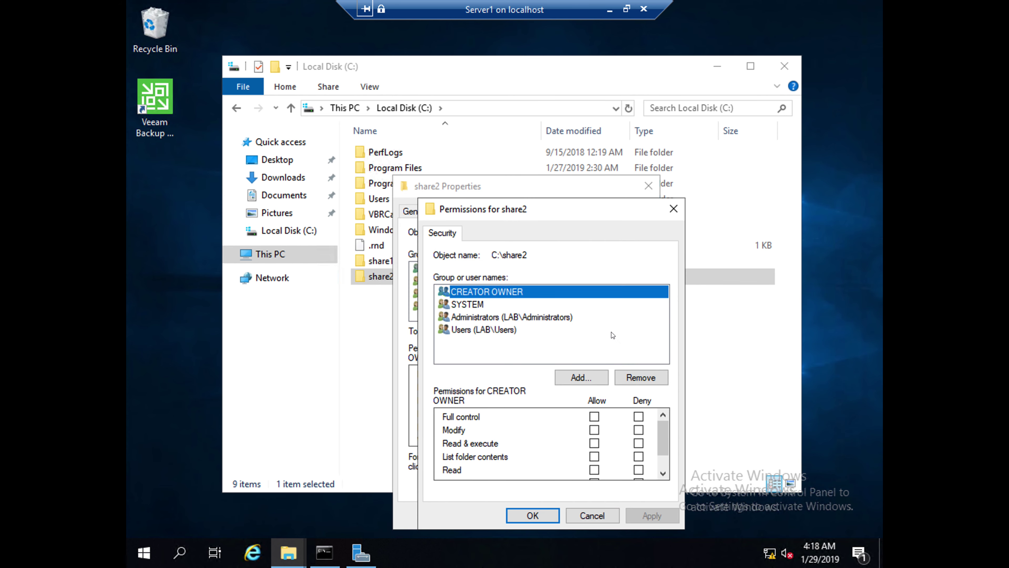
left_click(574, 378)
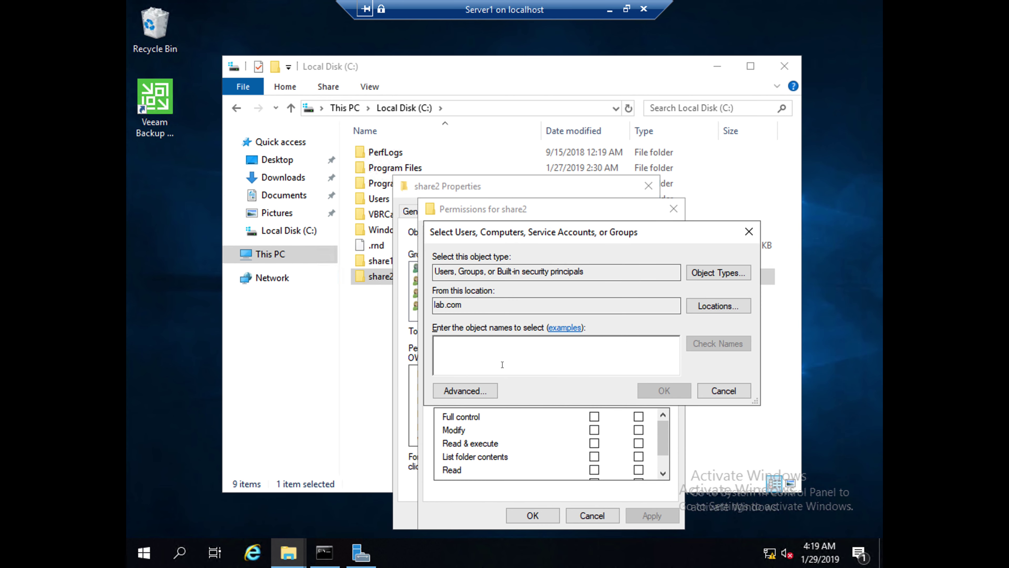
type("domain")
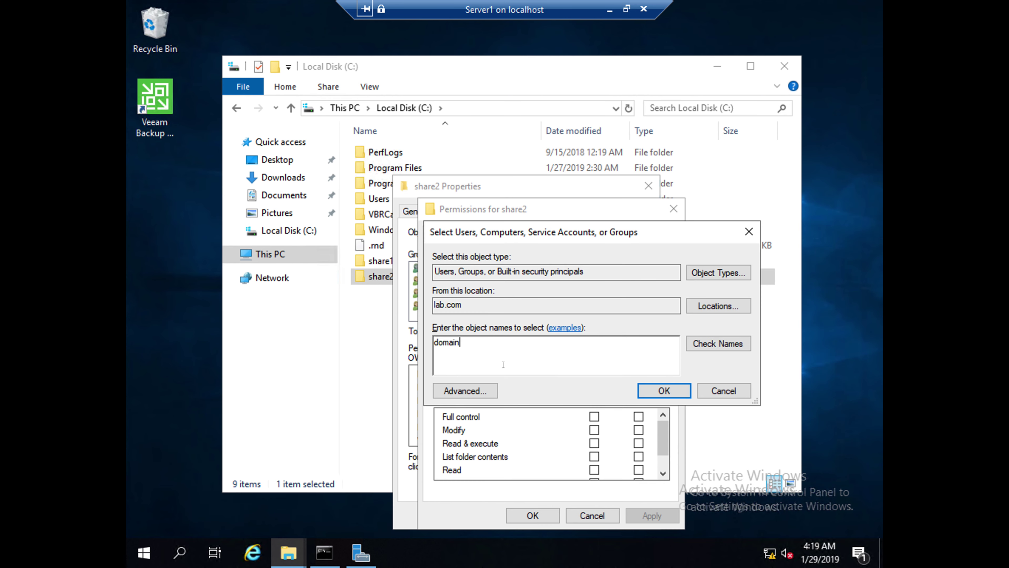
left_click(703, 346)
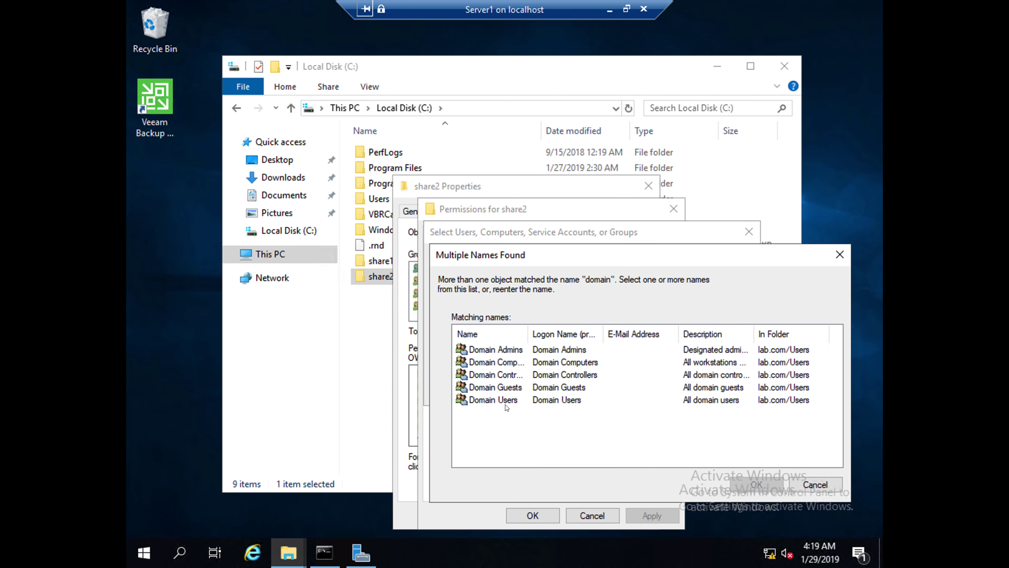
left_click(510, 402)
left_click(756, 484)
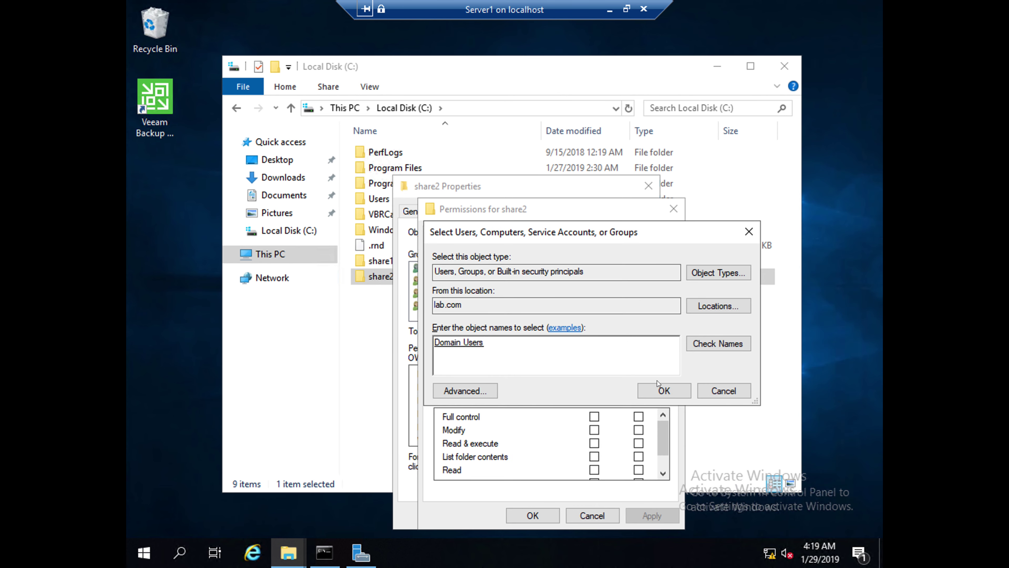
left_click(680, 397)
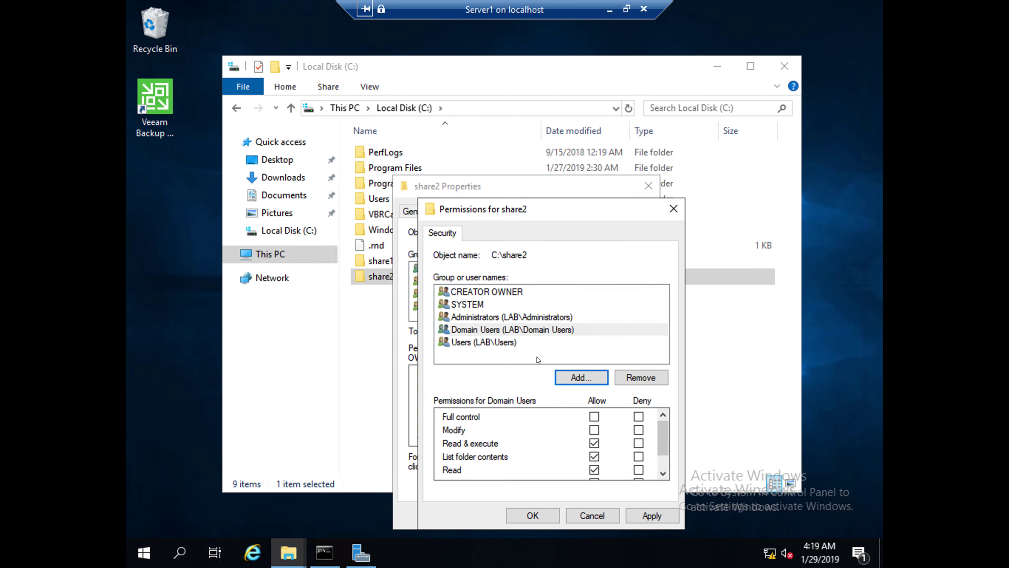
Grant Domain Users Full control, apply it, and close share2's Properties.
left_click(594, 416)
left_click(652, 516)
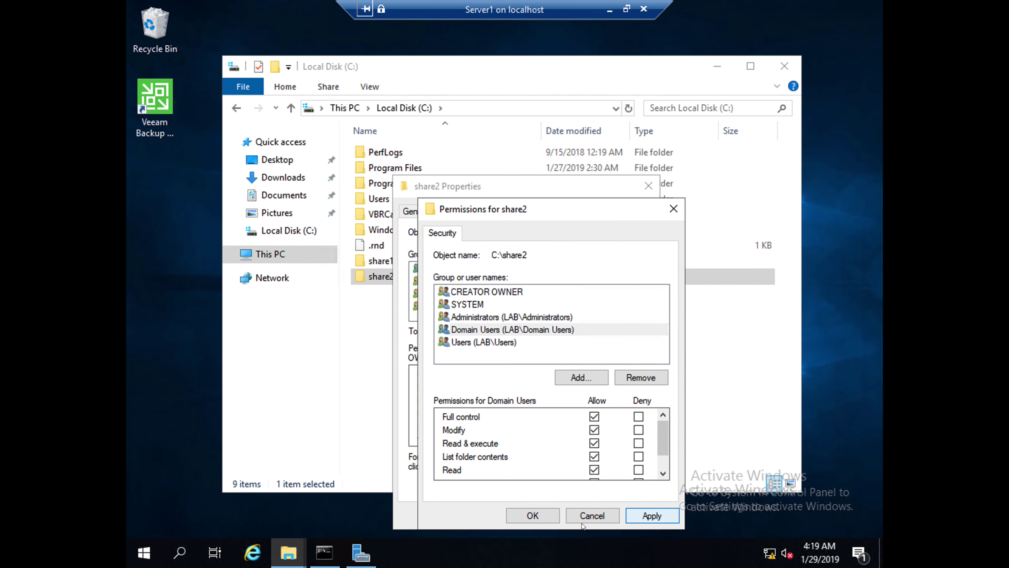
left_click(552, 518)
left_click(524, 517)
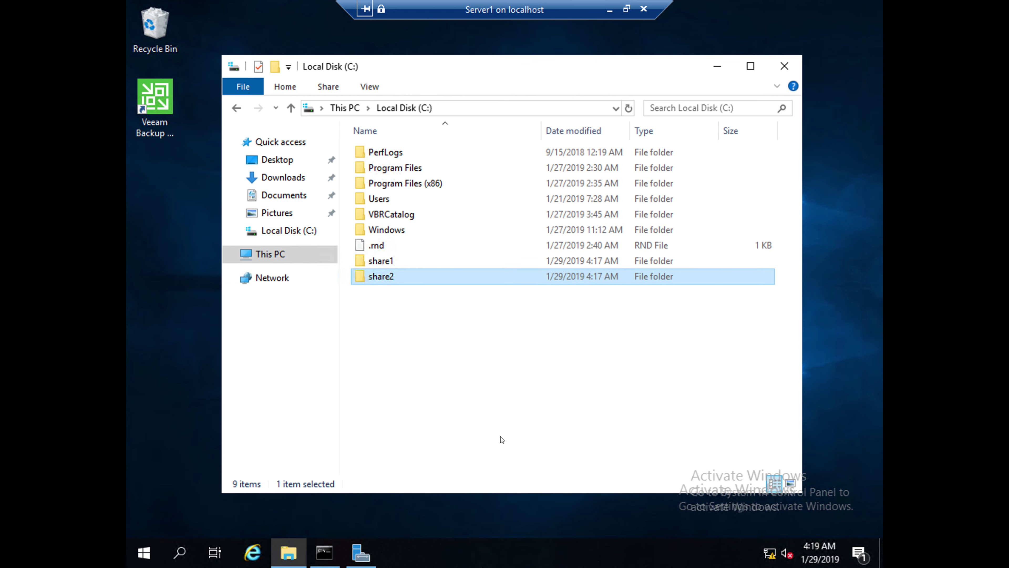
Add a third folder, share3, on C: next to share1 and share2.
right_click(388, 310)
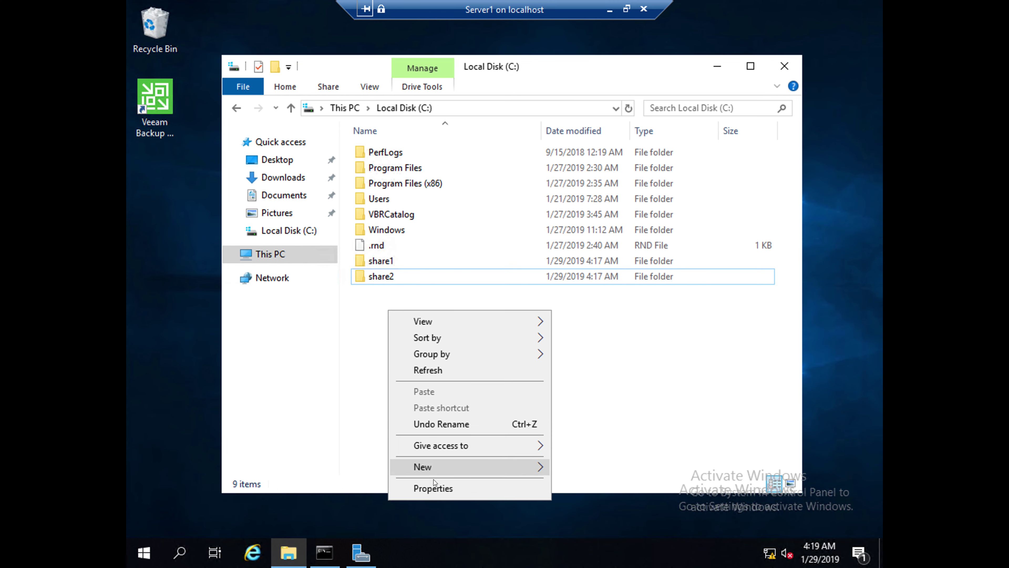
mouse_move(436, 469)
left_click(568, 362)
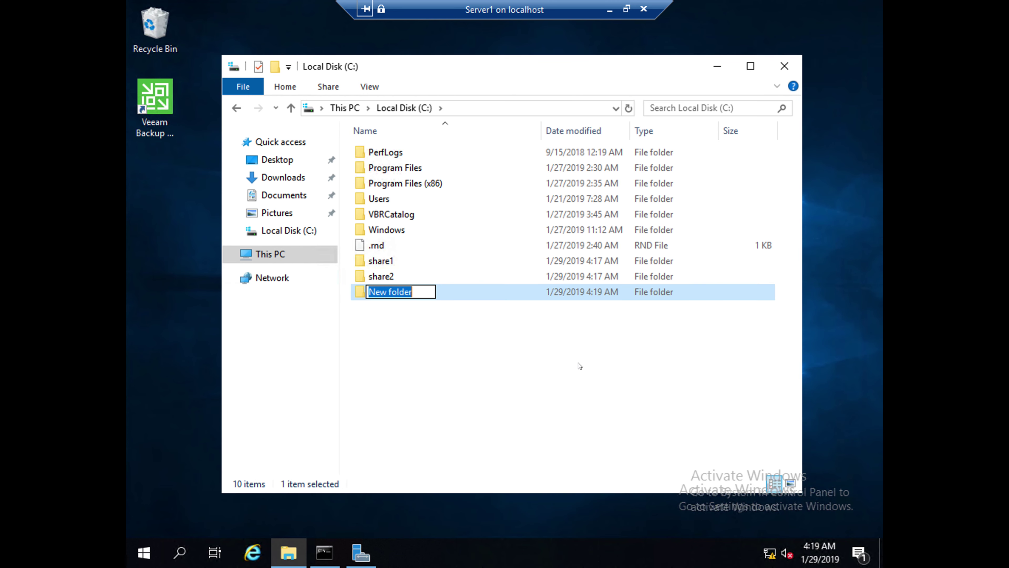
type("sh")
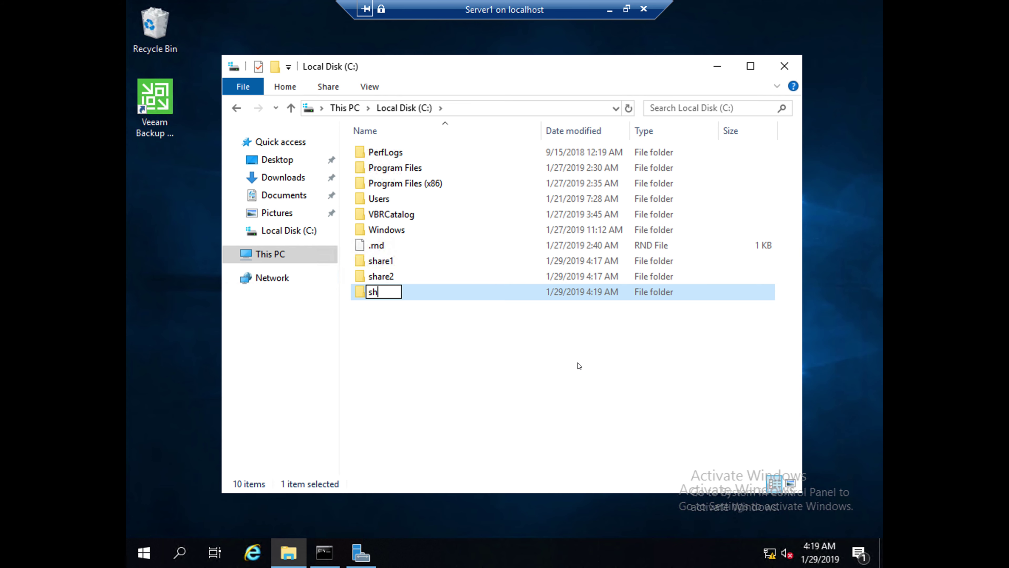
type("are3")
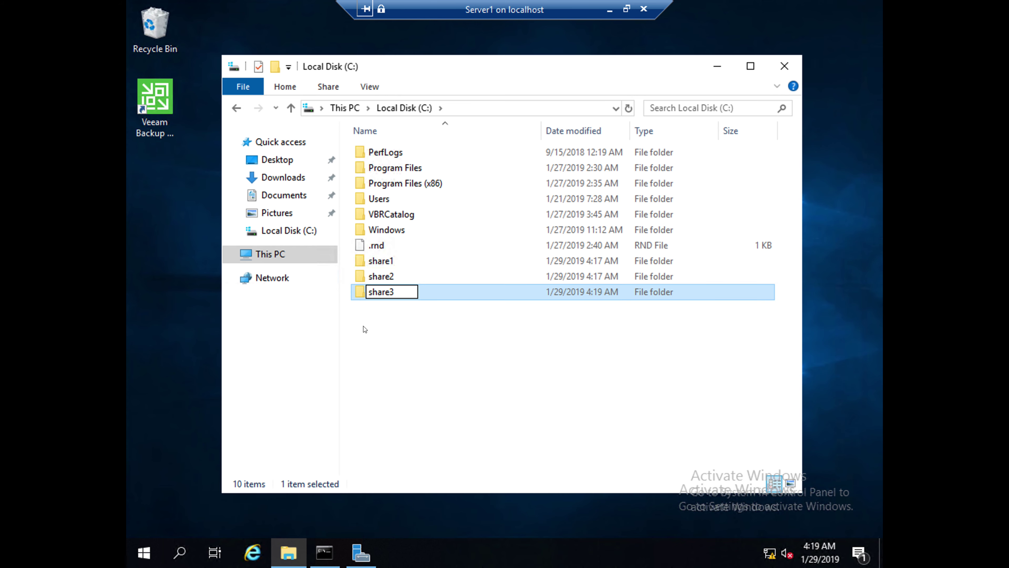
left_click(388, 364)
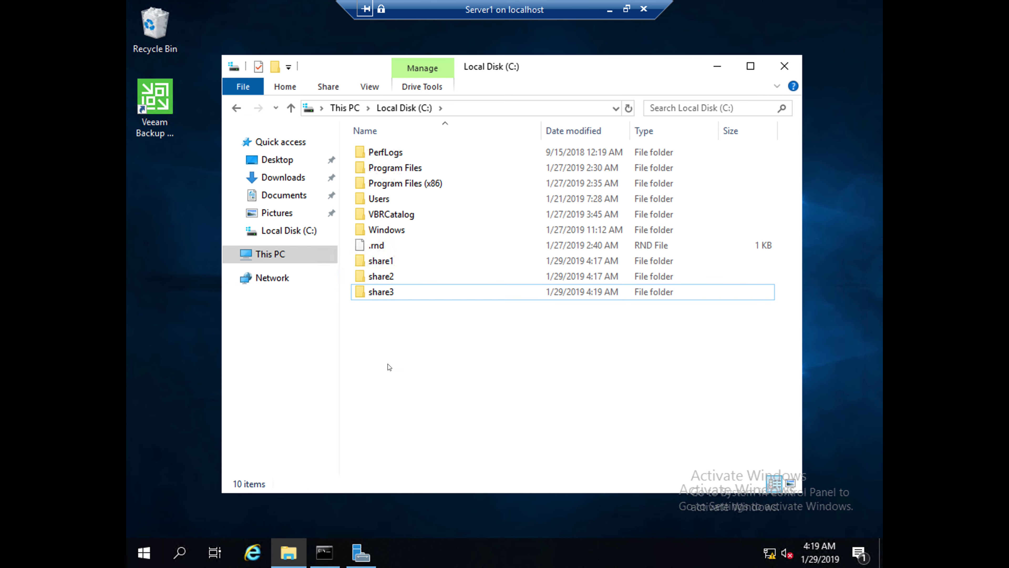
In Server Manager, show File and Storage Services > Shares and launch New Share from TASKS.
left_click(361, 557)
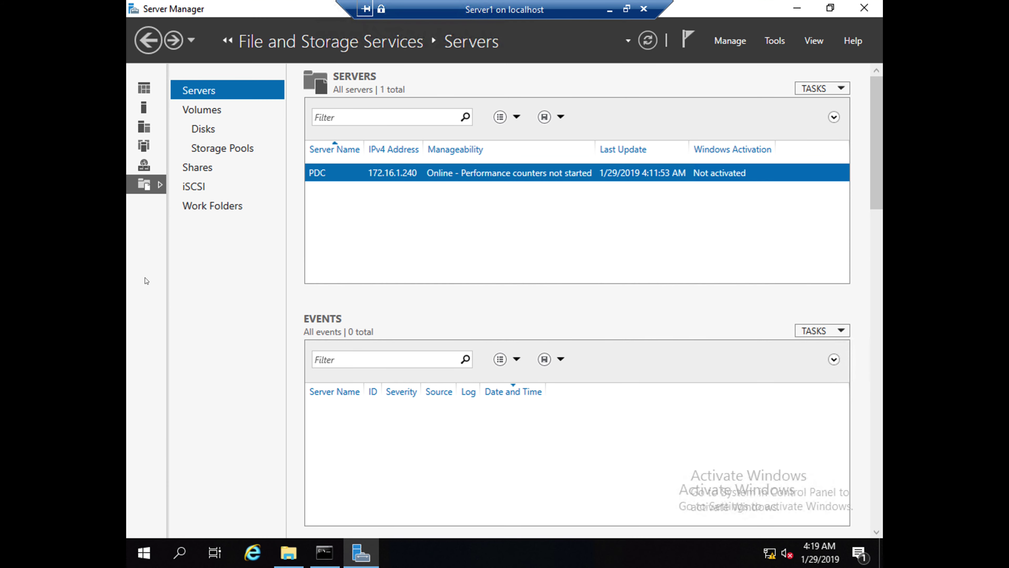
left_click(204, 170)
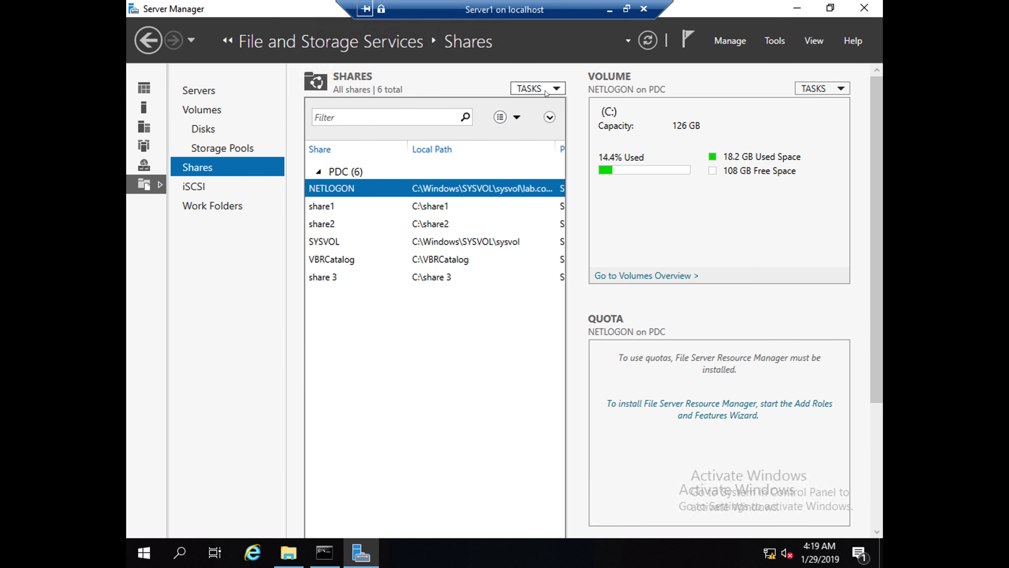
left_click(557, 90)
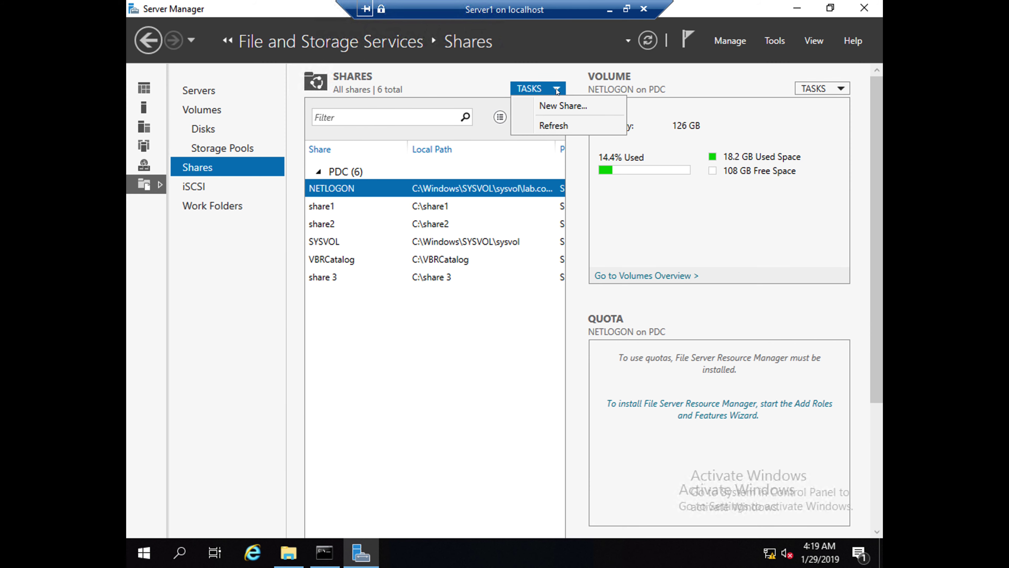
left_click(558, 105)
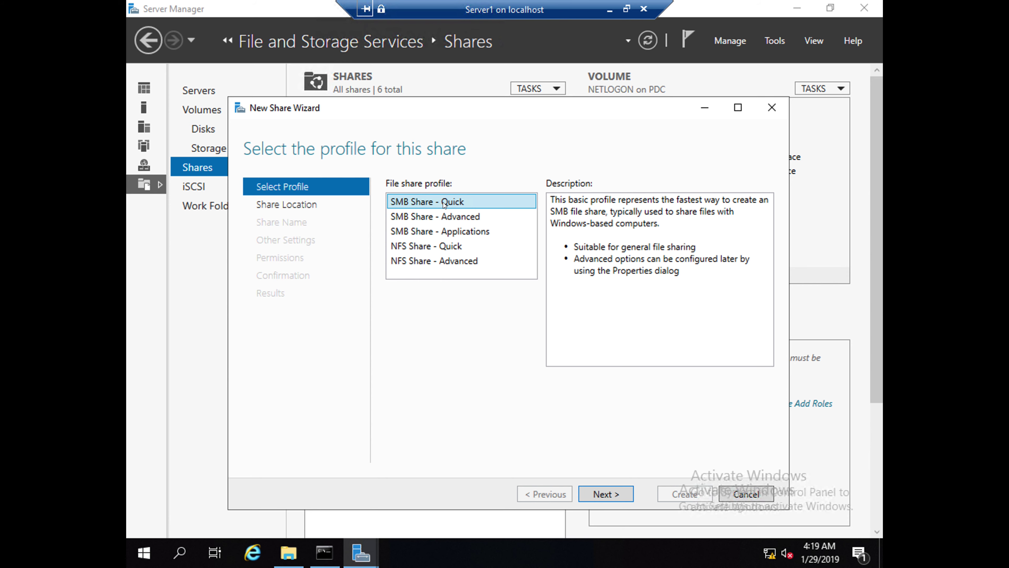
Use the SMB Share - Quick profile with custom path C:\share3, reaching share name share3 (\\PDC\share3).
left_click(606, 494)
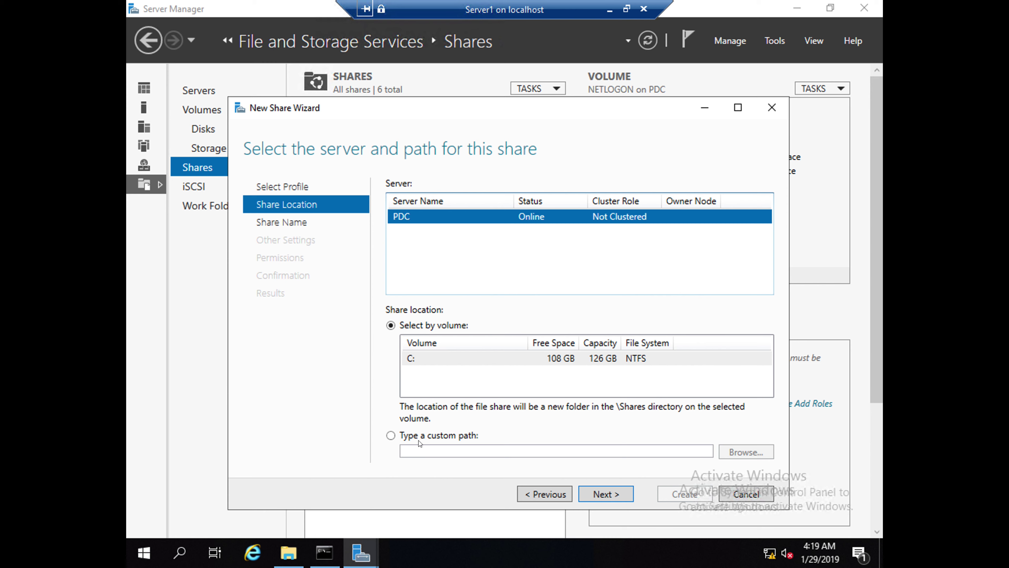
left_click(391, 436)
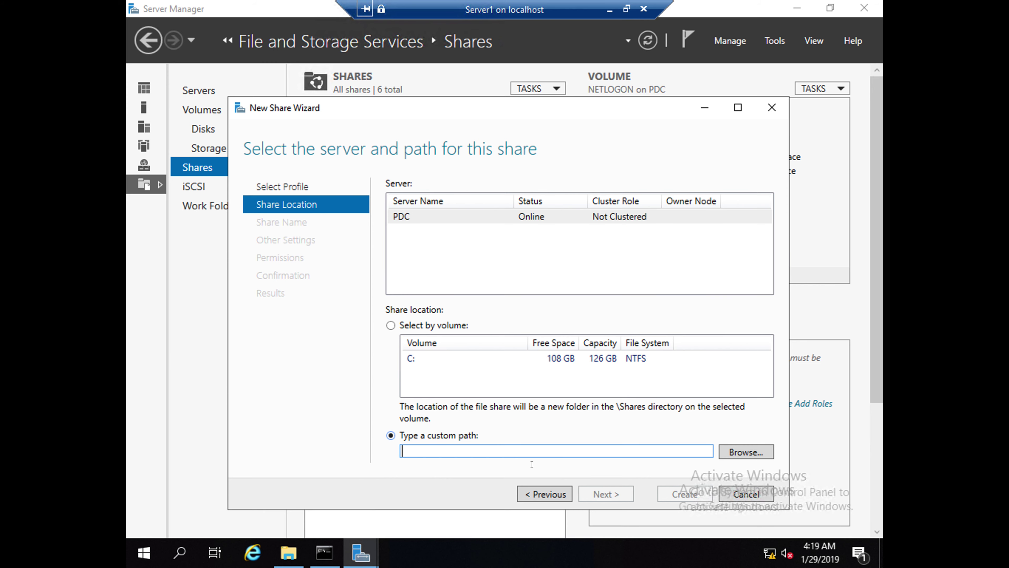
left_click(738, 452)
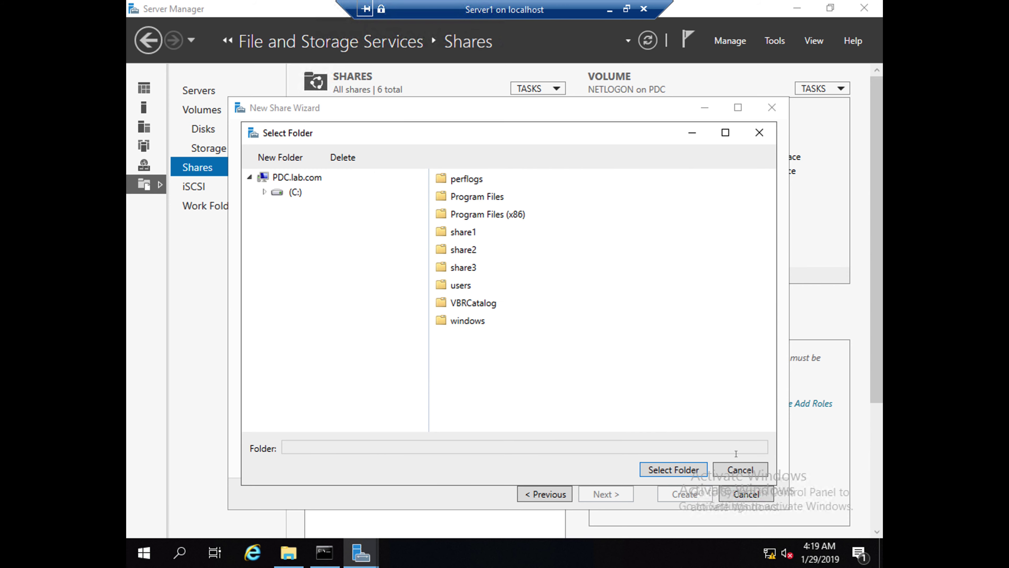
left_click(472, 269)
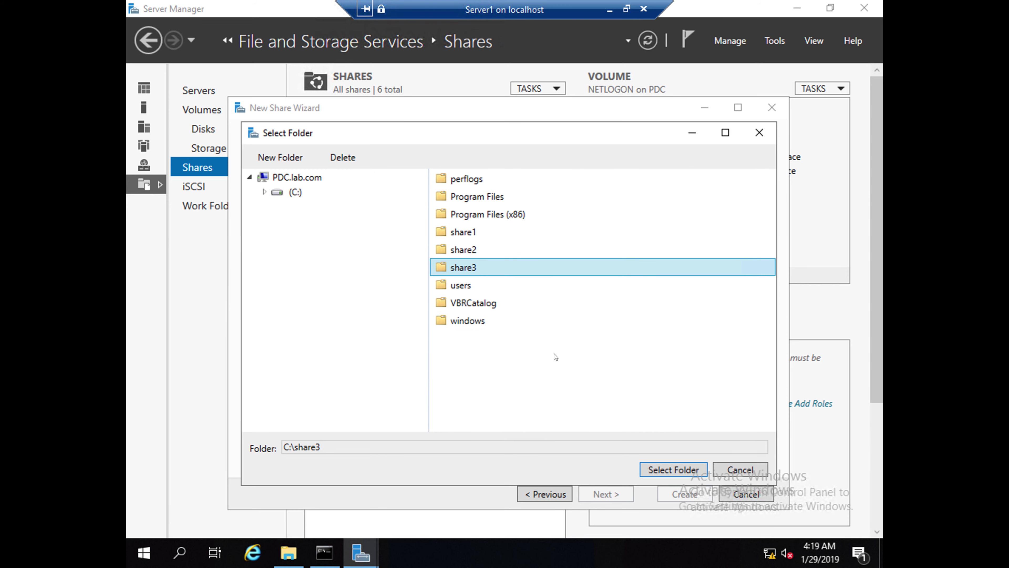
left_click(664, 473)
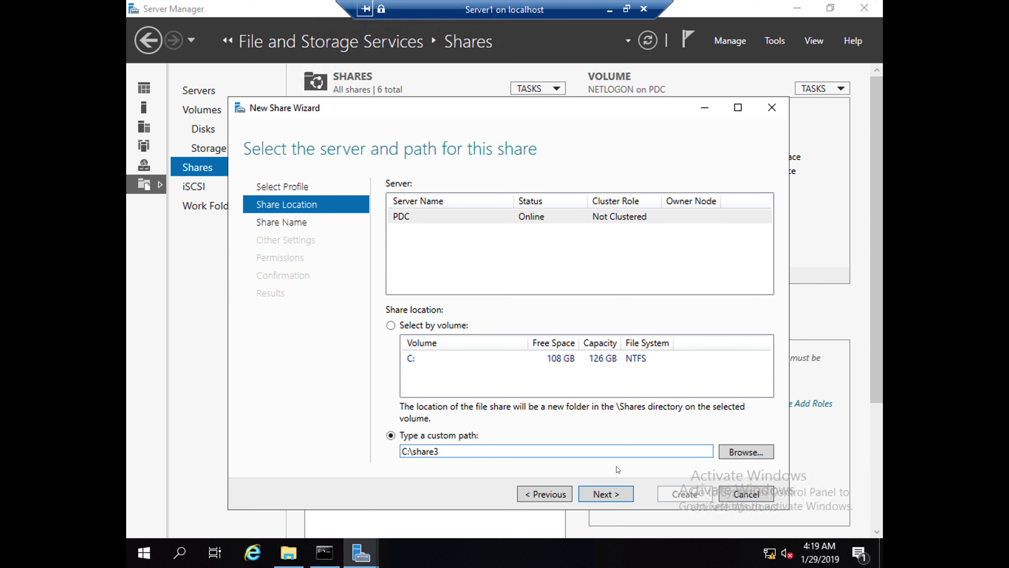
left_click(606, 497)
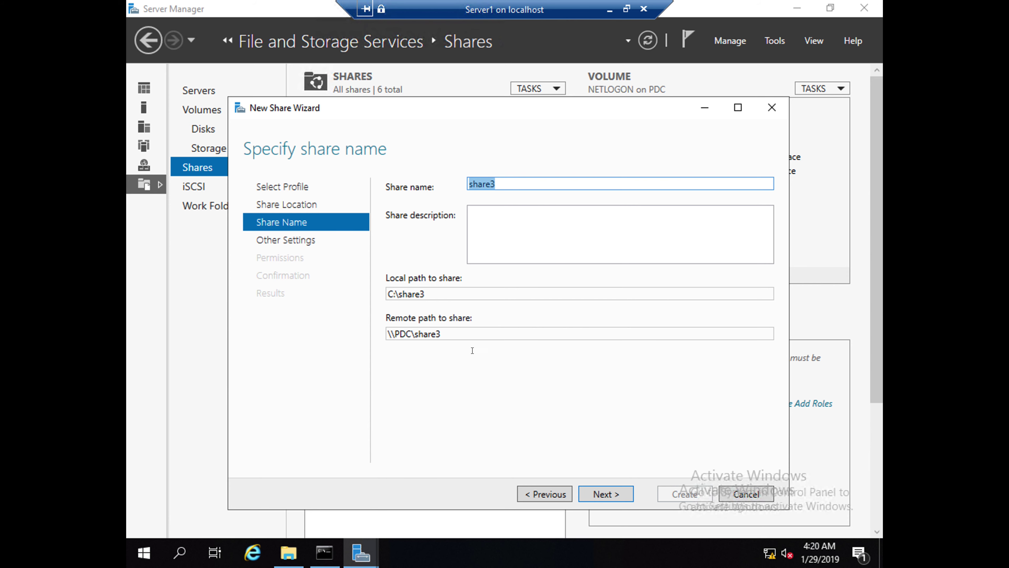
left_click_drag(436, 334, 380, 337)
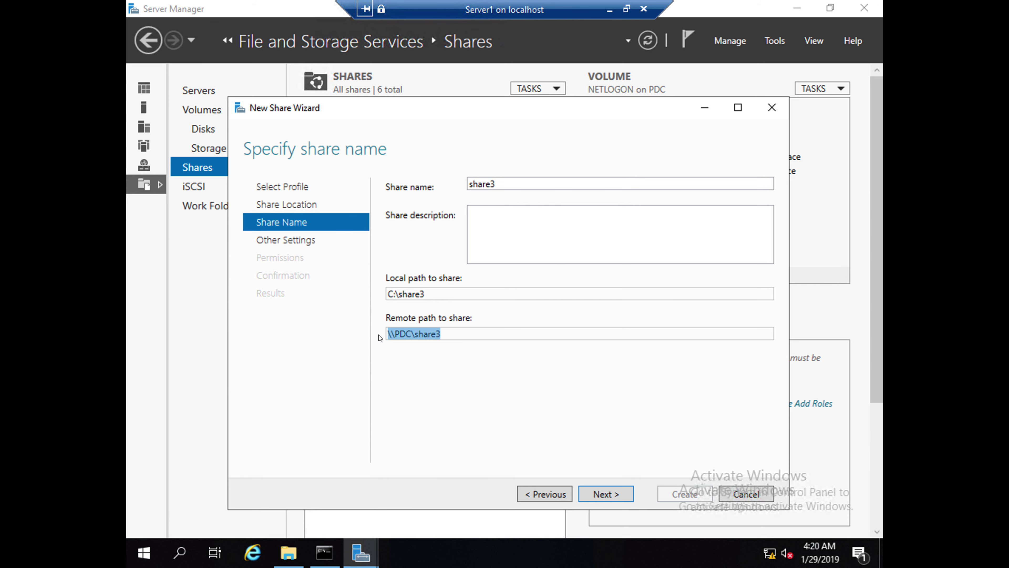
Accept the default share name and share settings to reach the Permissions page.
left_click(607, 494)
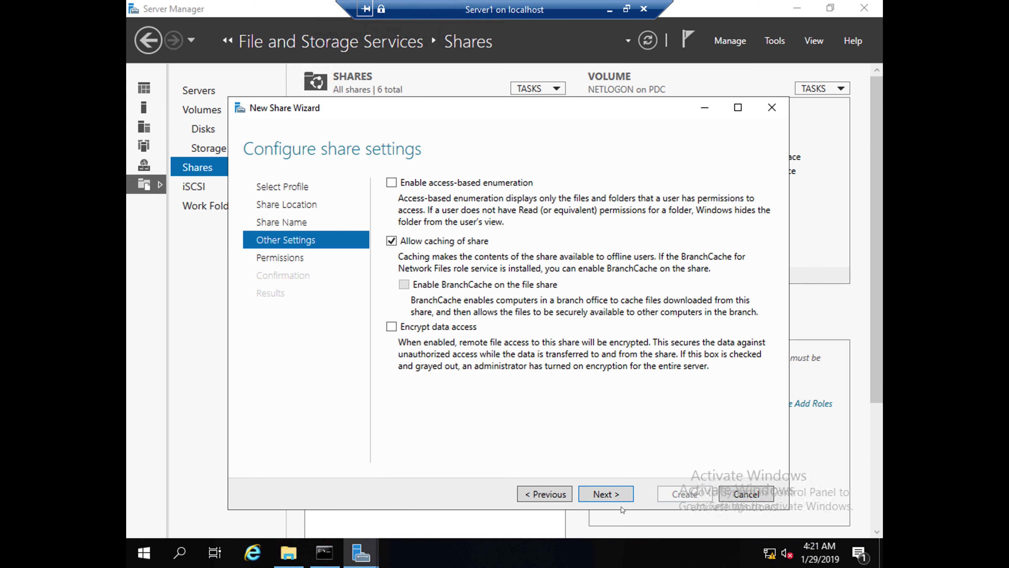
left_click(614, 494)
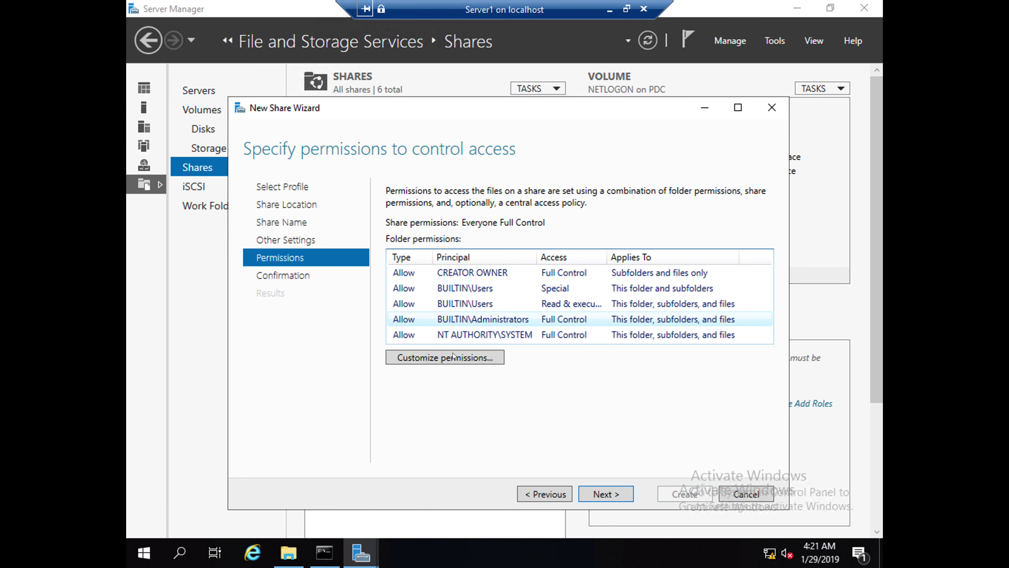
Begin a new permission entry for share3, trying principal name 'domainusers', which isn't found.
left_click(443, 358)
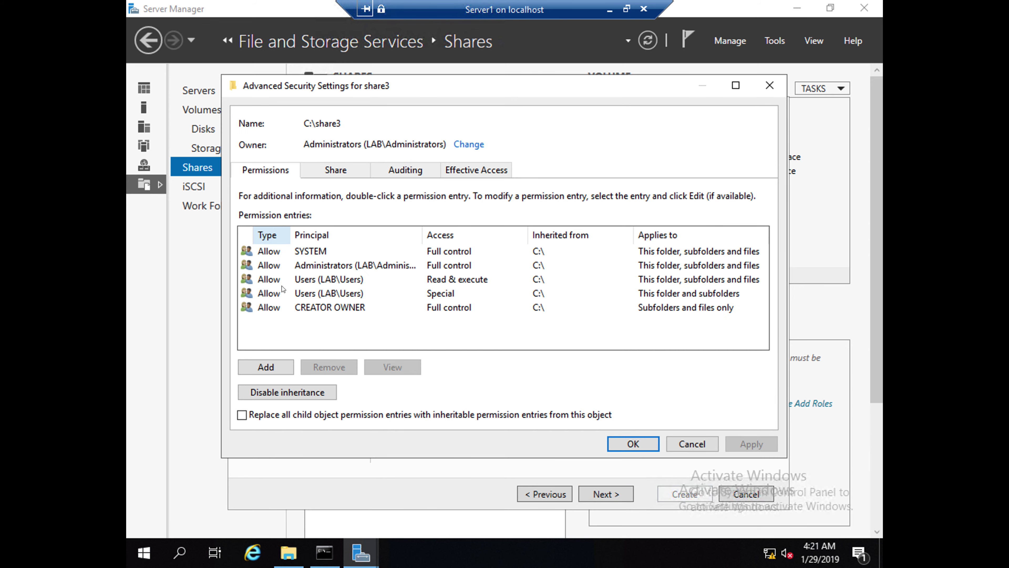
left_click(274, 368)
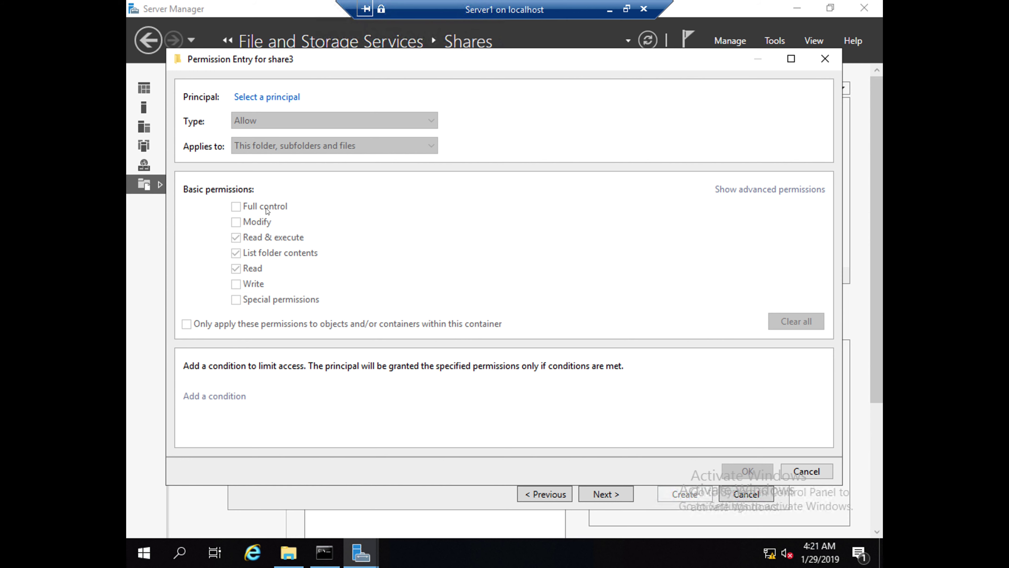
left_click(268, 97)
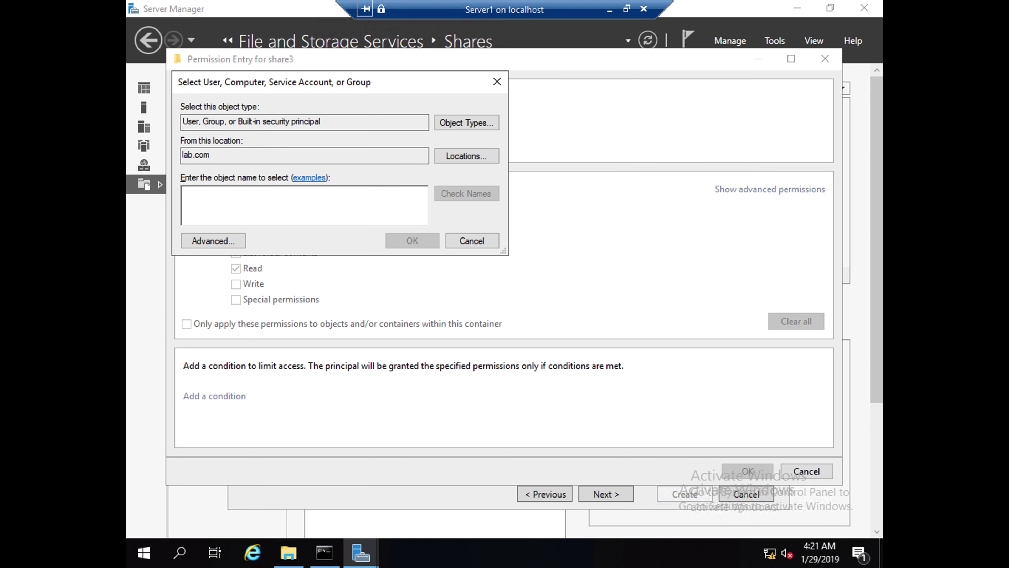
type("domainu")
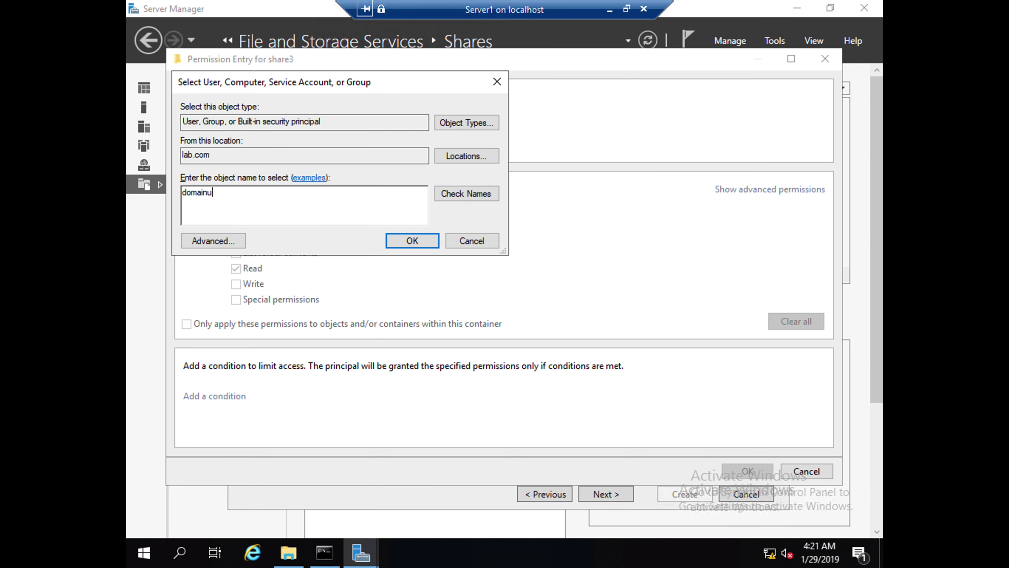
type("sers")
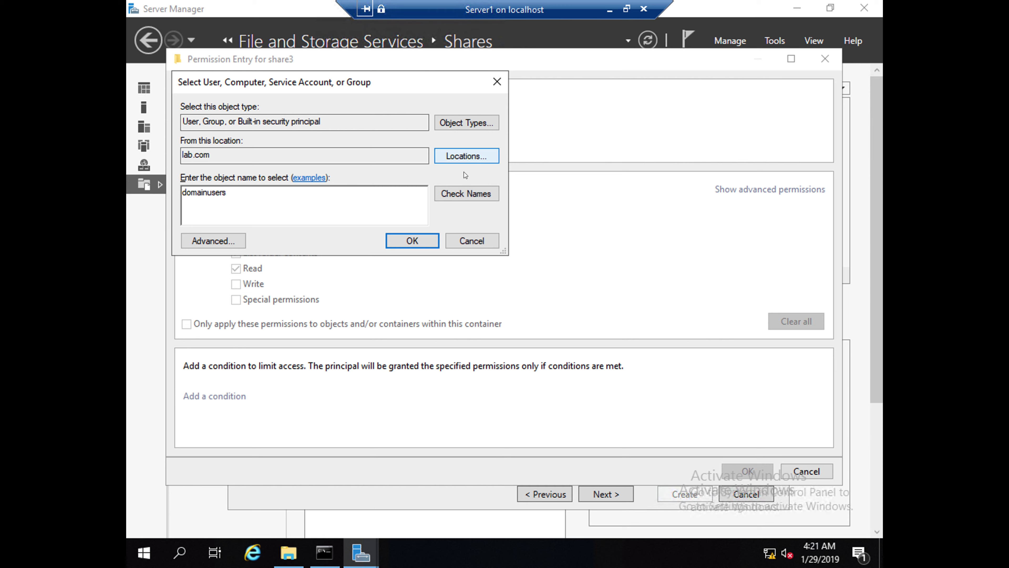
left_click(460, 195)
left_click(360, 183)
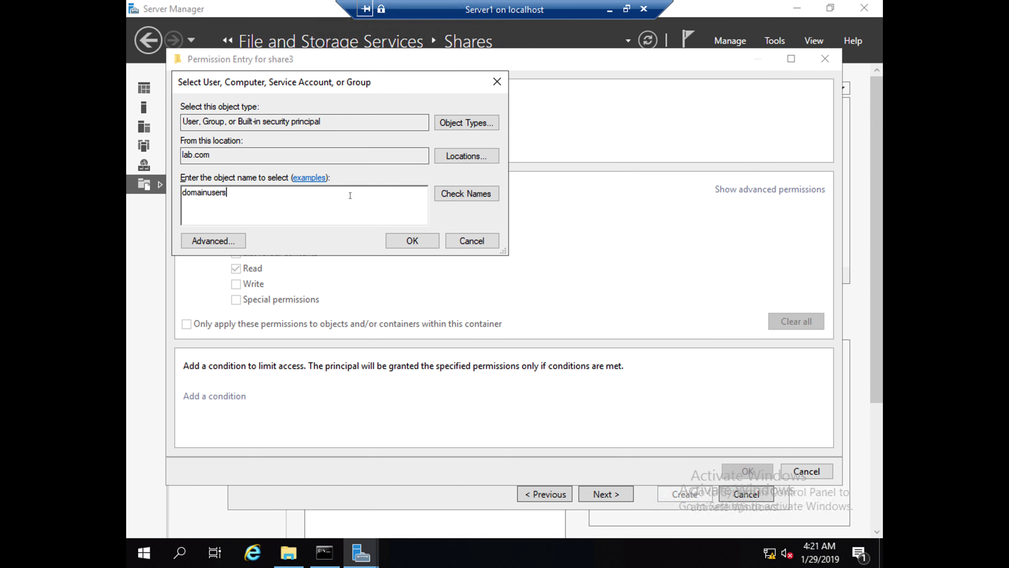
Resolve 'domain' to Domain Users and grant it Modify on the share3 folder.
key("BackSpace")
key("BackSpace")
key("BackSpace")
key("BackSpace")
key("BackSpace")
left_click(467, 196)
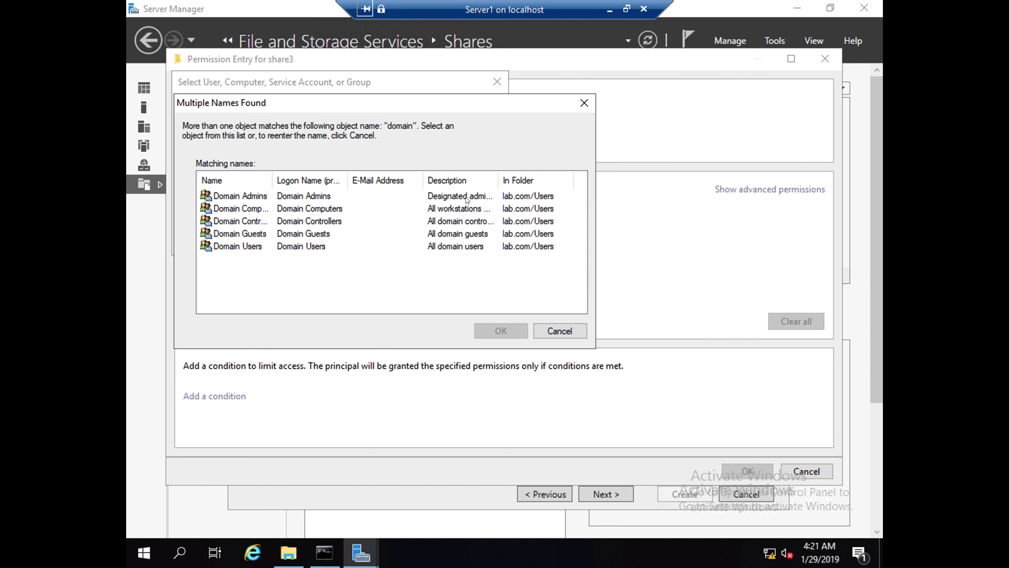
left_click(262, 246)
key("Return")
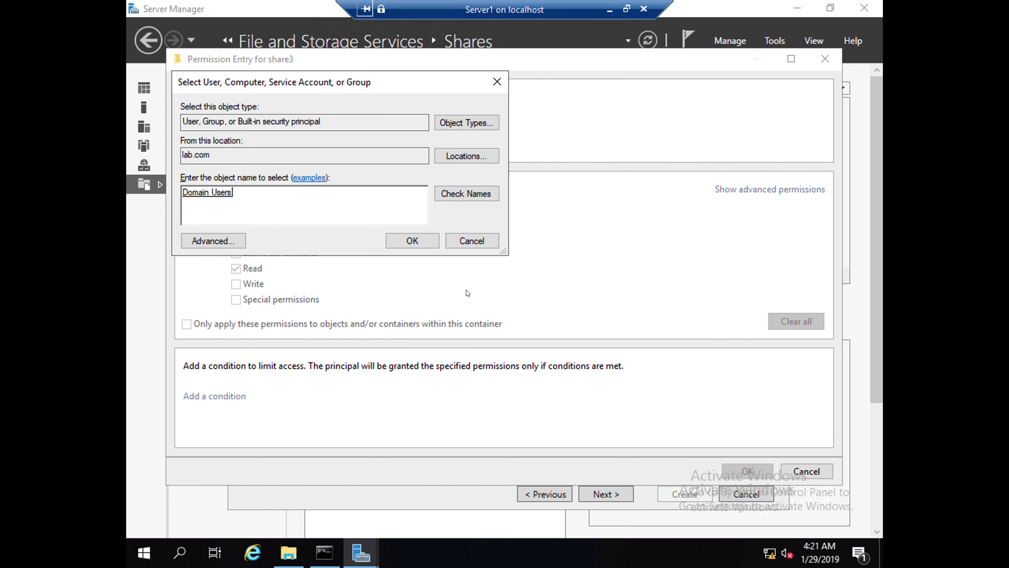
left_click(389, 242)
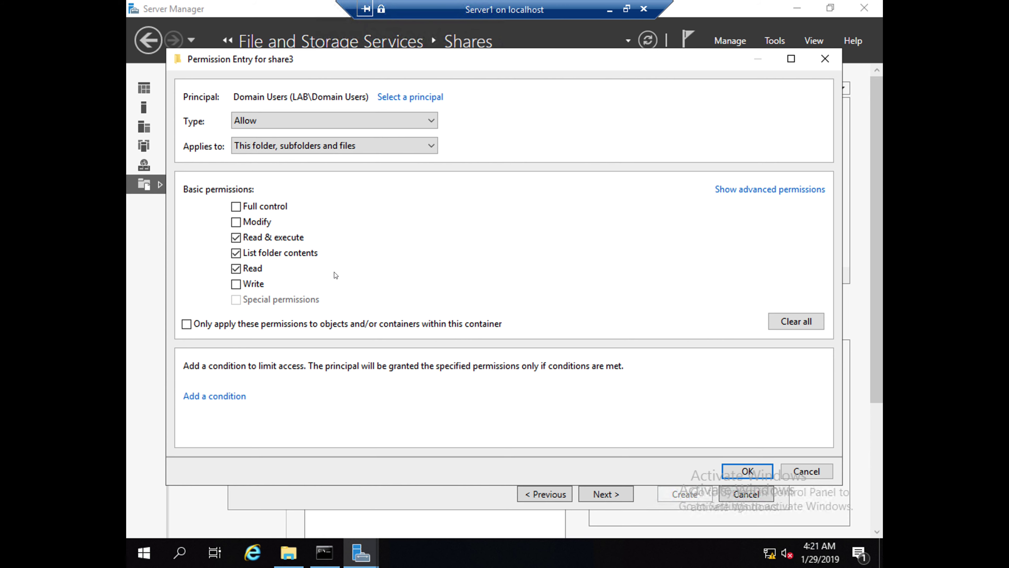
left_click(235, 221)
left_click(745, 471)
Add Domain Users as a principal in share3's share permissions.
left_click(356, 173)
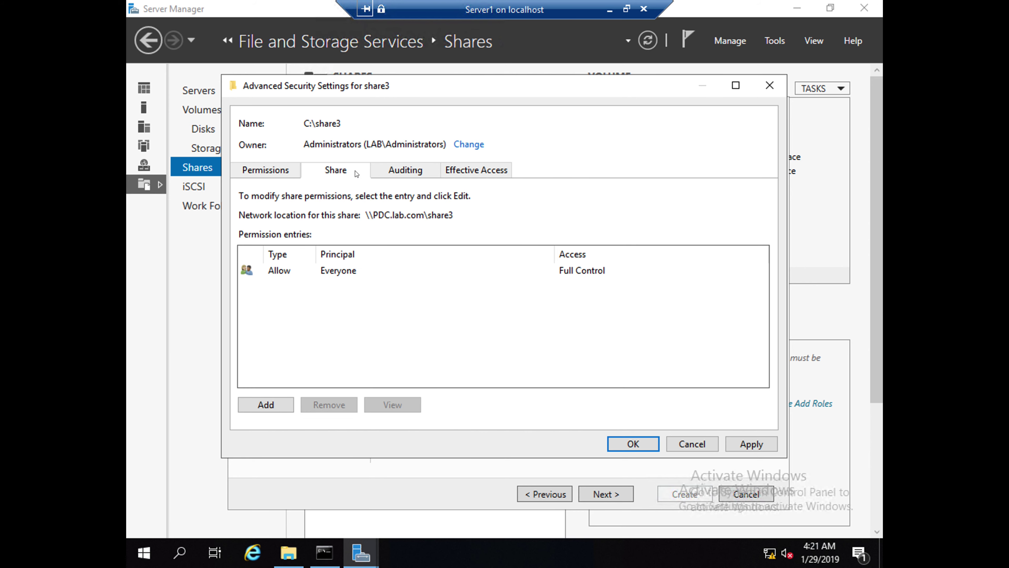
left_click(277, 404)
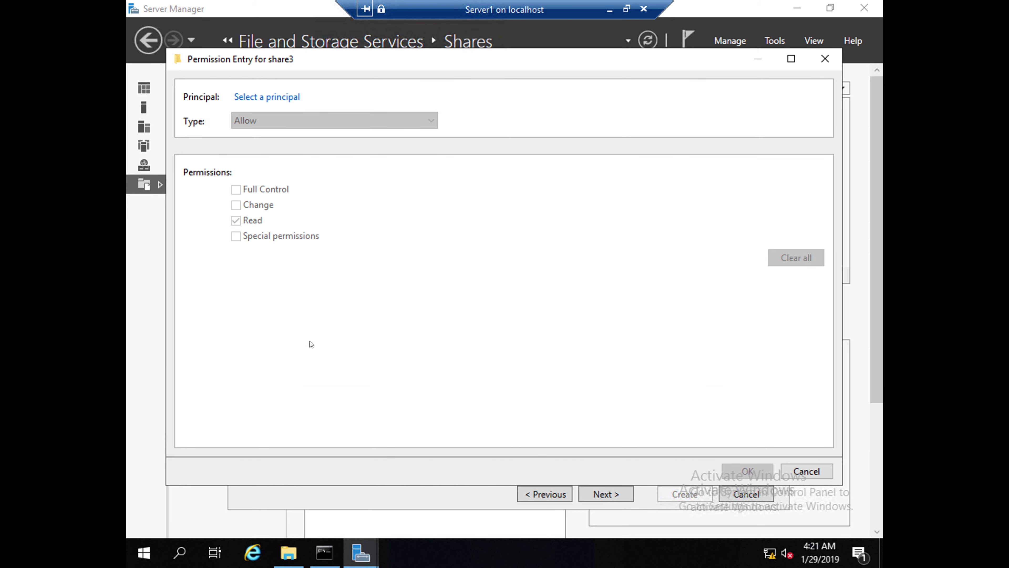
left_click(265, 97)
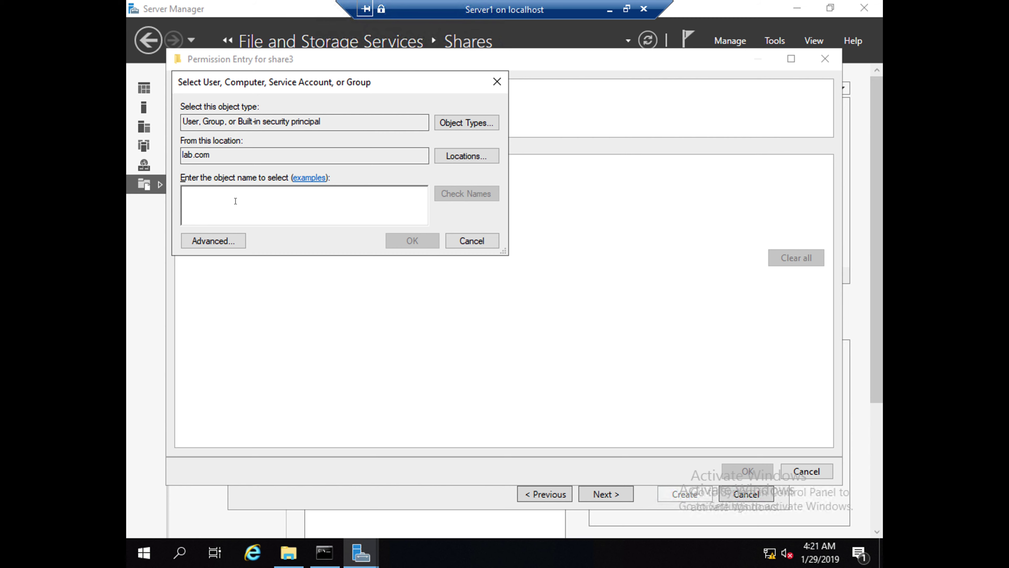
type("domain")
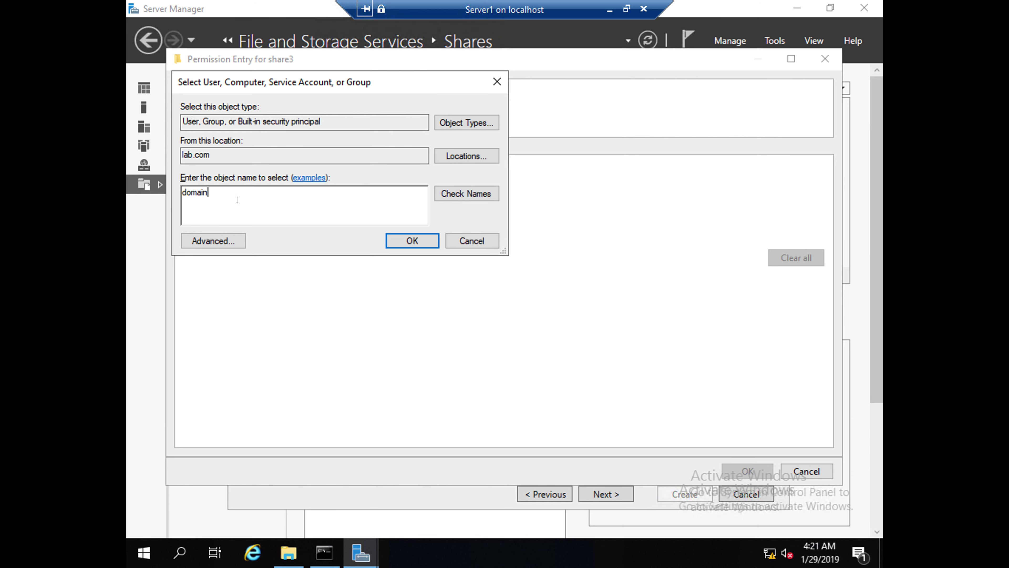
left_click(462, 194)
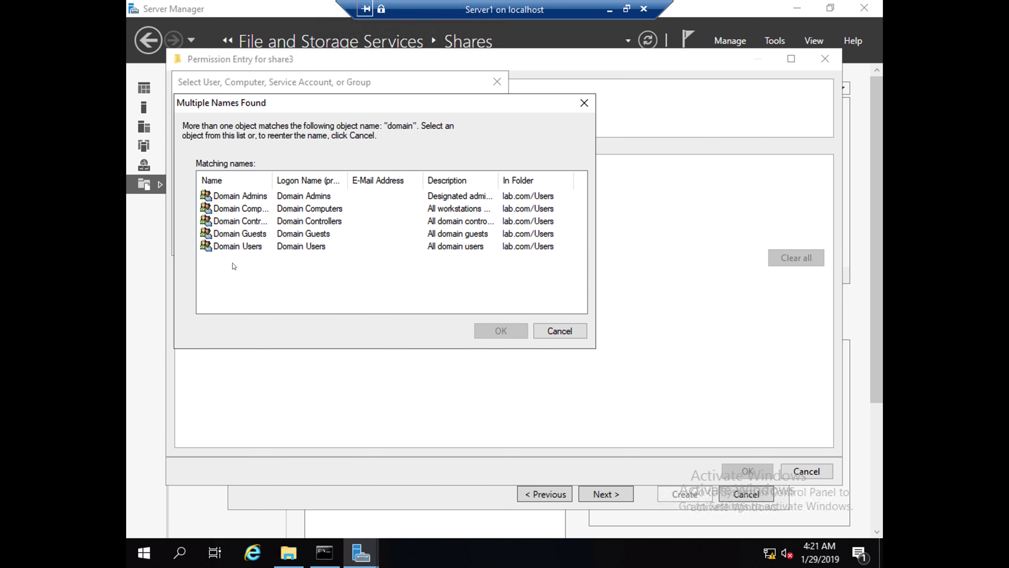
left_click(247, 247)
left_click(507, 332)
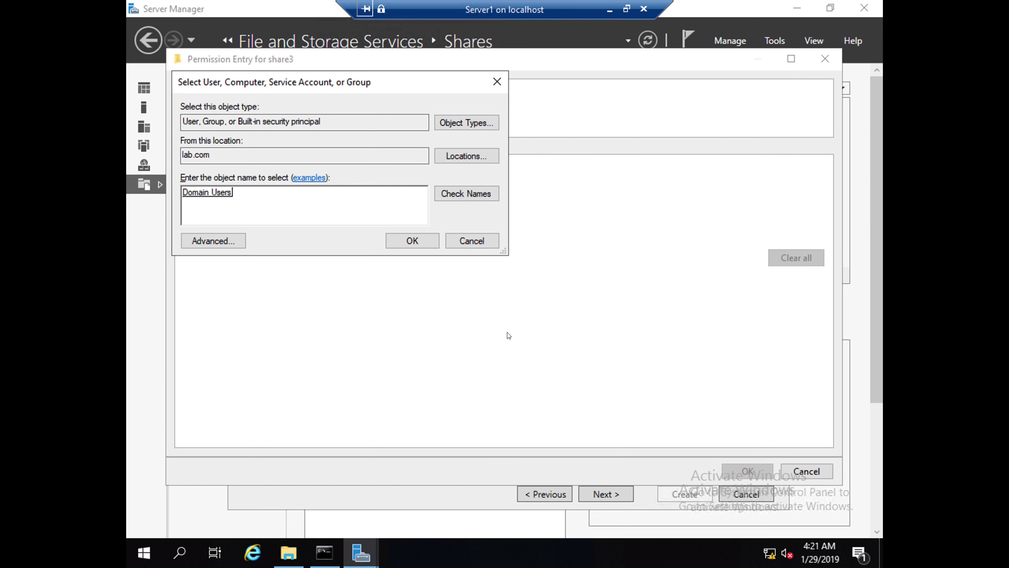
left_click(413, 241)
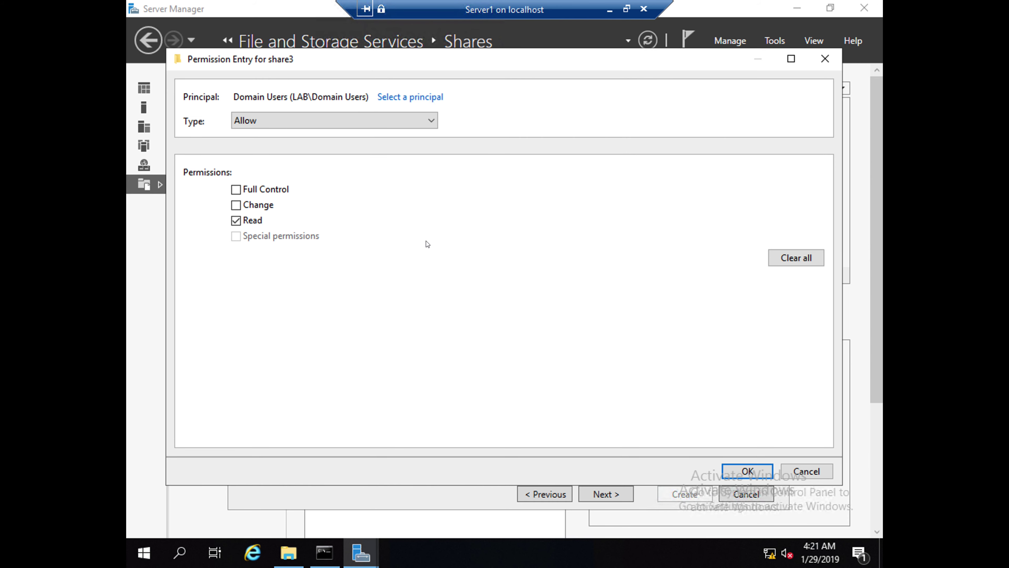
Grant Domain Users Full Control on share3 and save the permission settings.
left_click(236, 205)
left_click(237, 190)
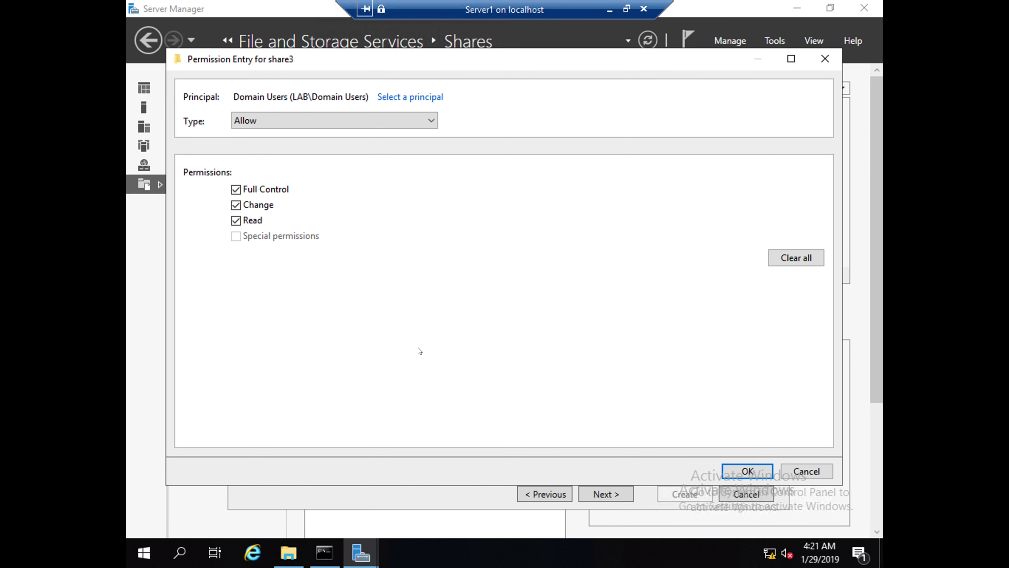
left_click(734, 472)
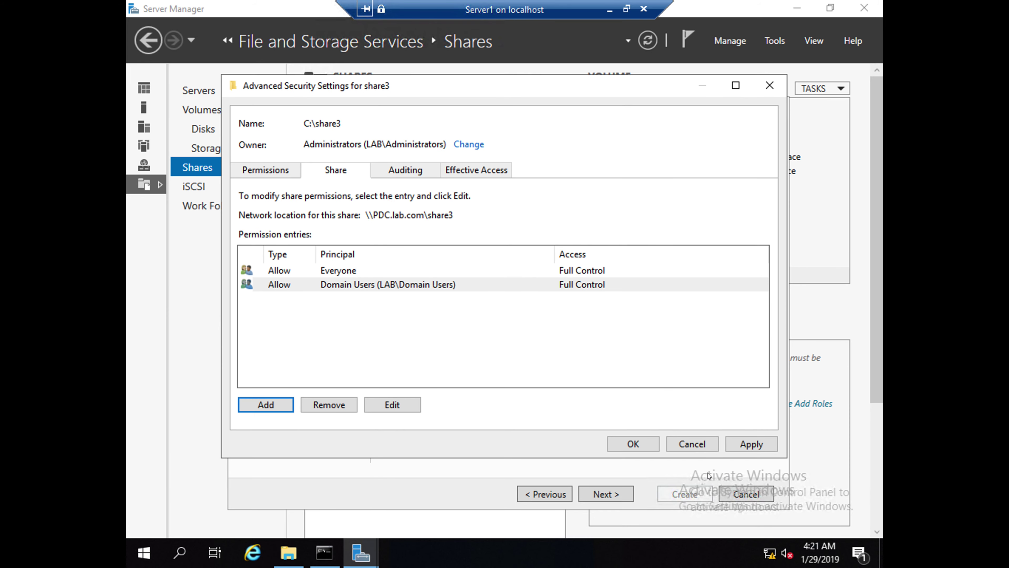
left_click(631, 444)
Confirm the summary, create the share3 share at C:\share3, and close the wizard.
left_click(601, 494)
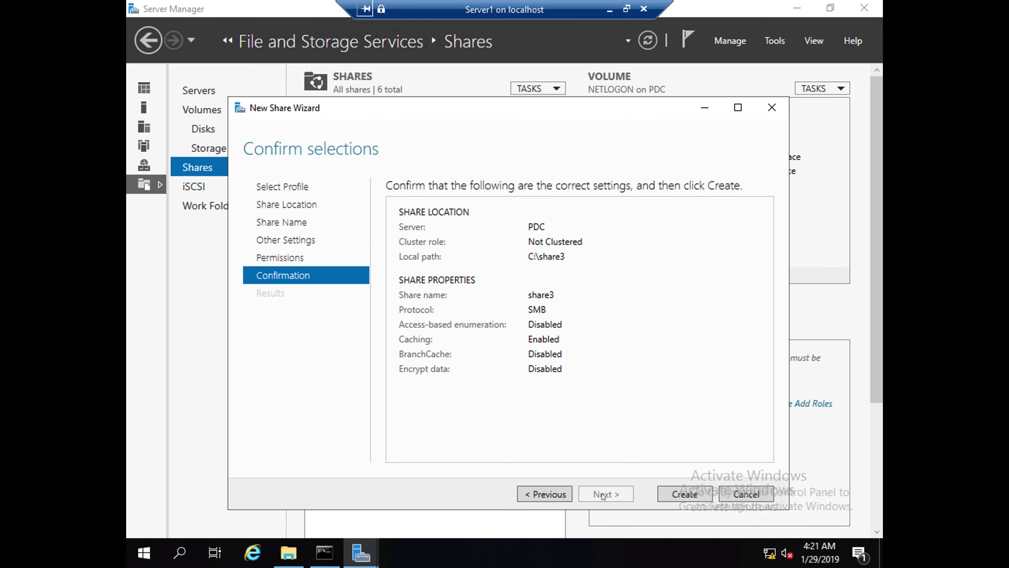
left_click(693, 495)
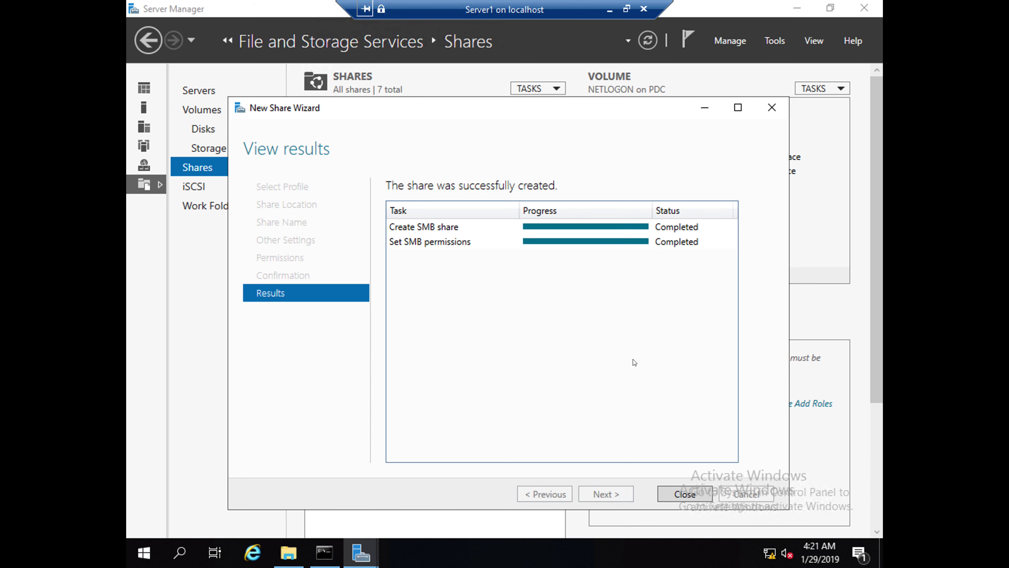
left_click(678, 489)
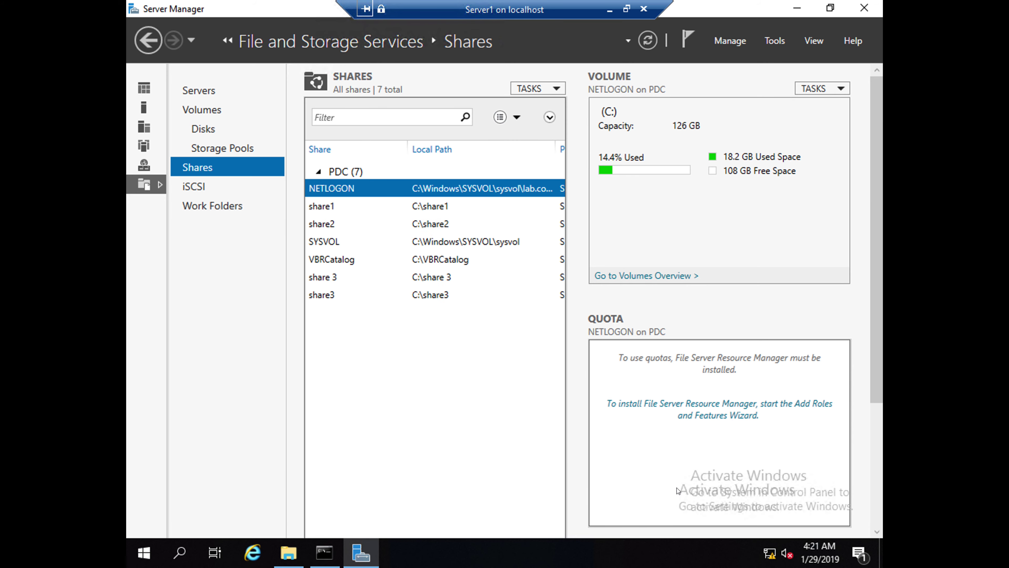